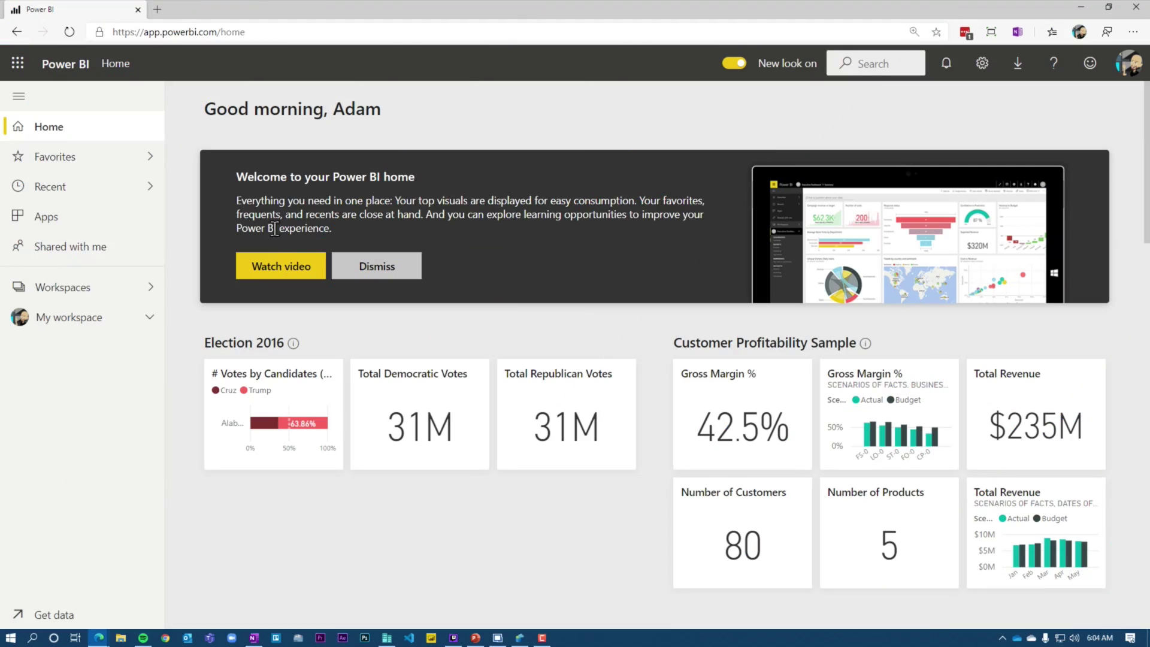
- Check the signed-in account and open Contoso Gateway's SQL - Windows Auth data source settings
click(1127, 88)
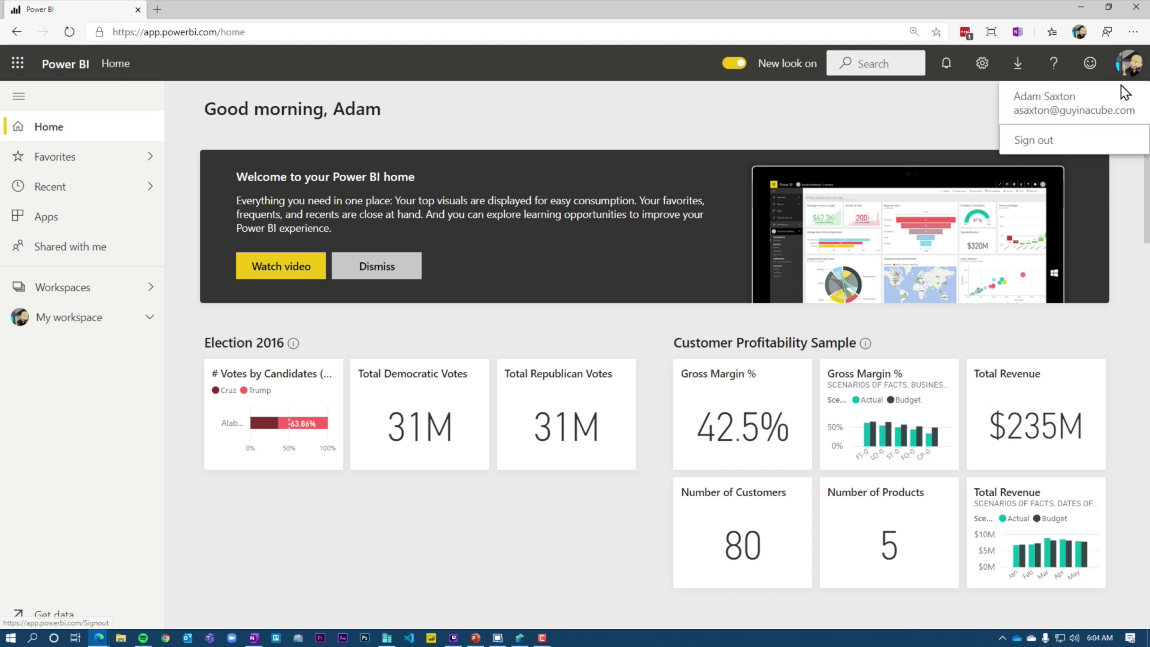
click(982, 66)
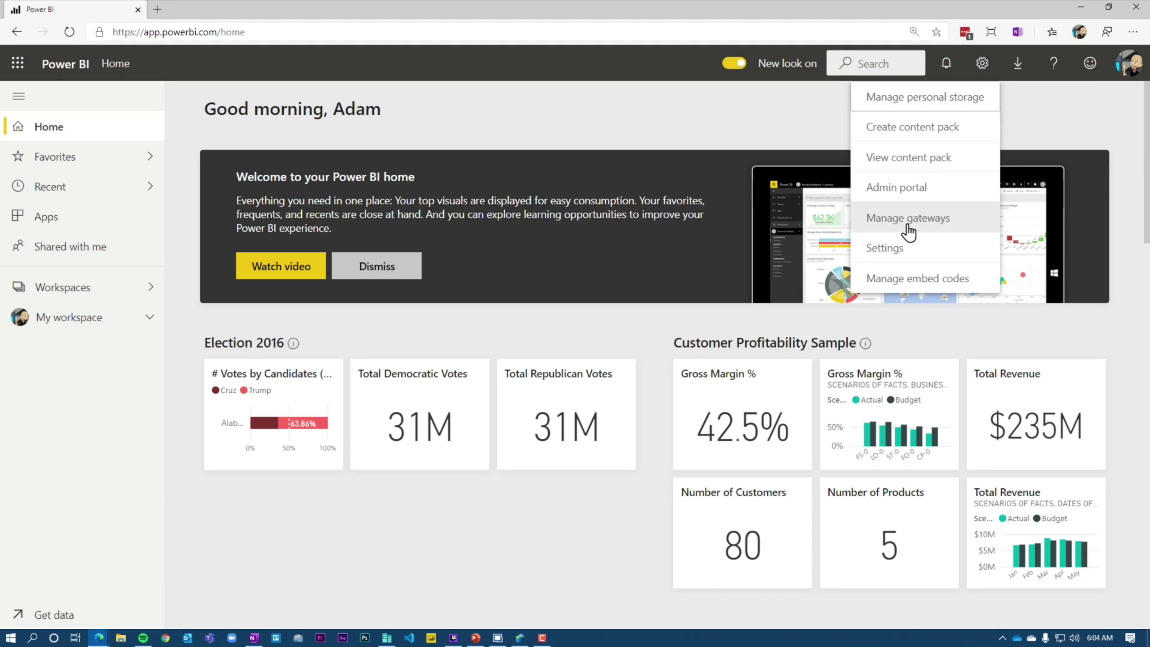
click(907, 228)
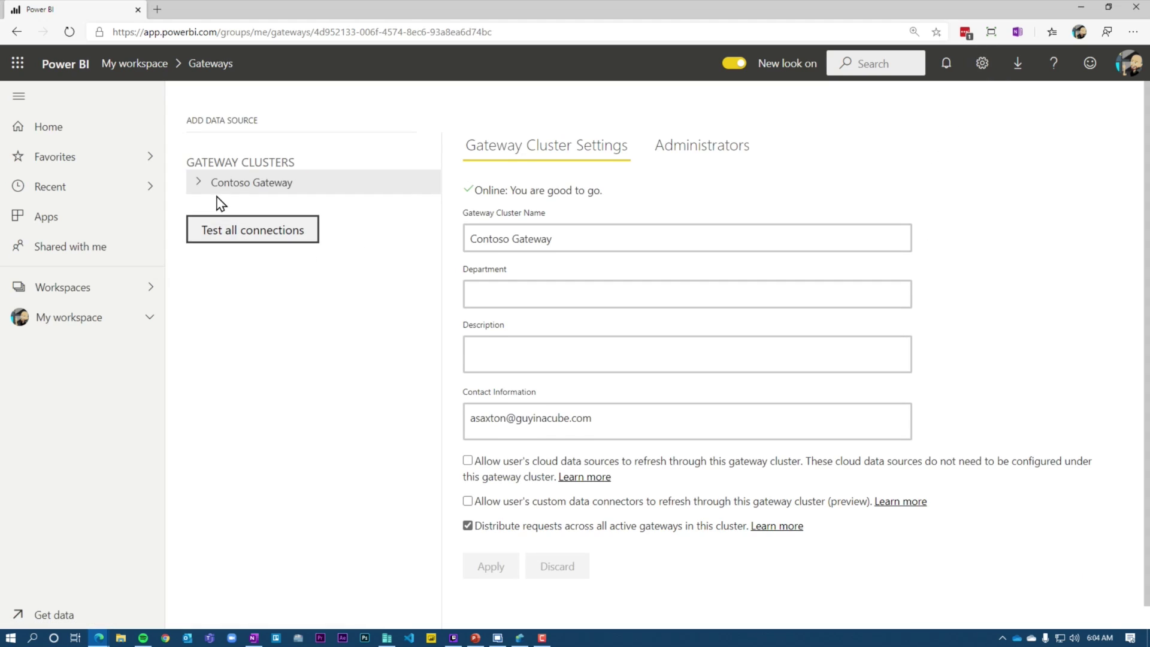
click(198, 183)
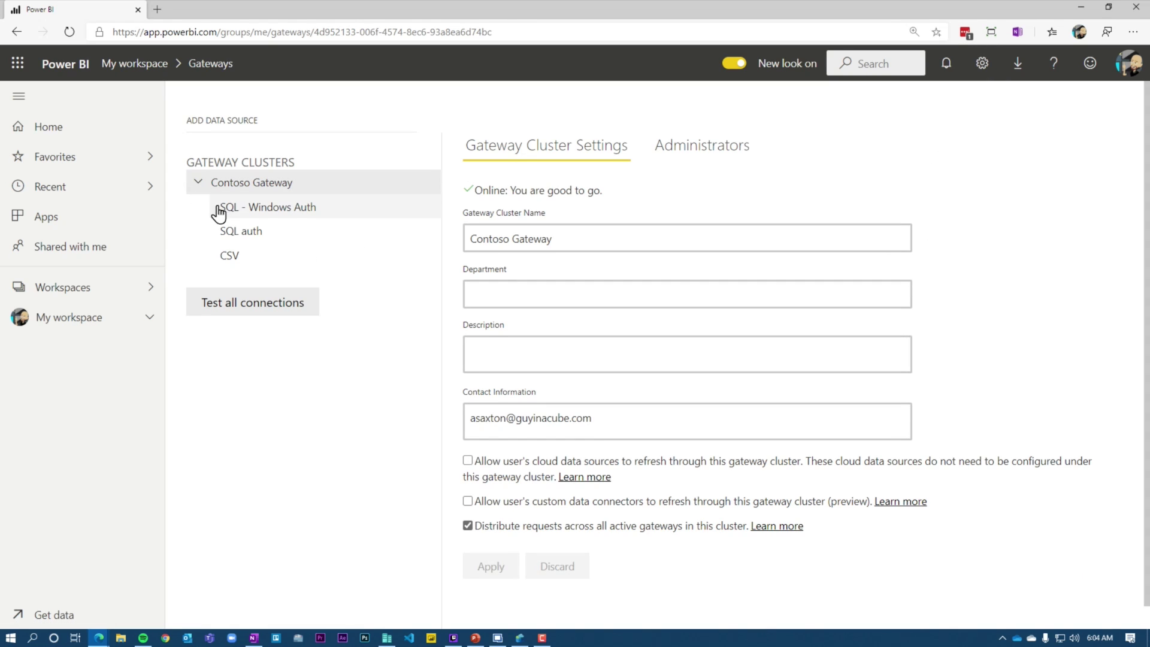
click(318, 217)
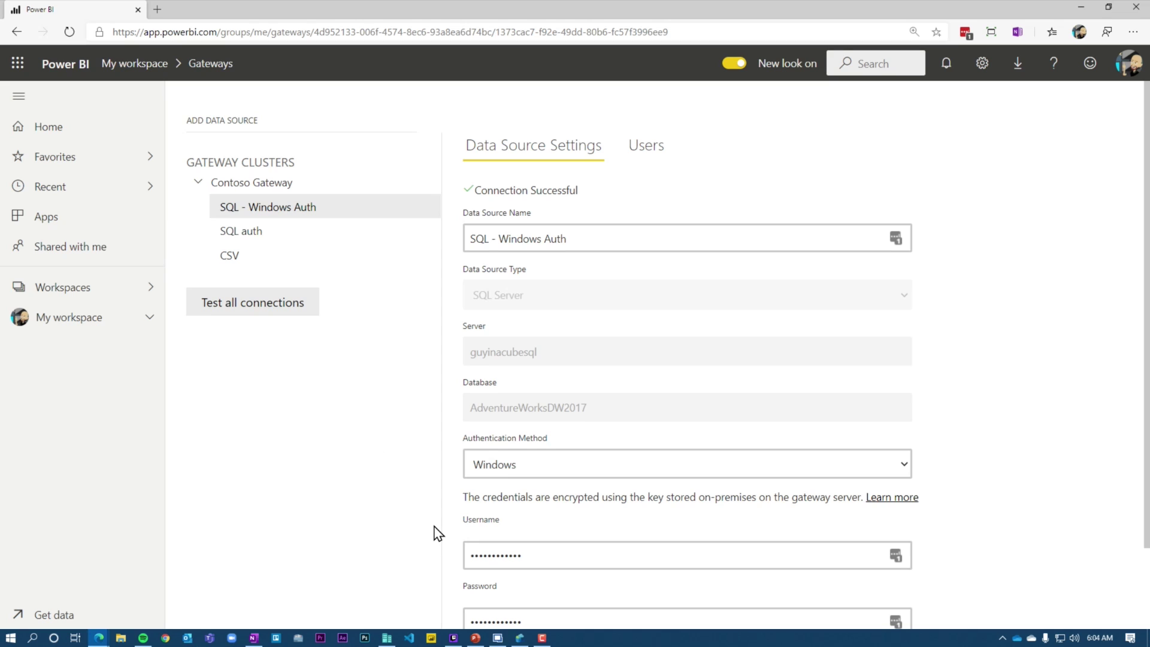
scroll(437, 530, down, 1)
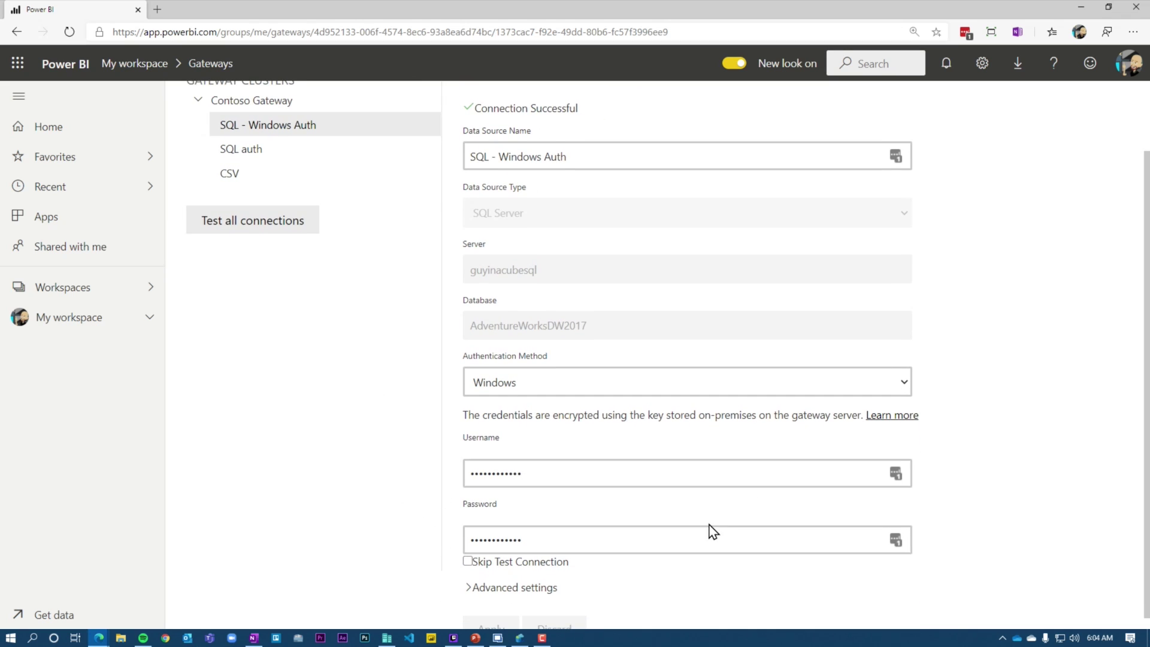
scroll(421, 439, up, 1)
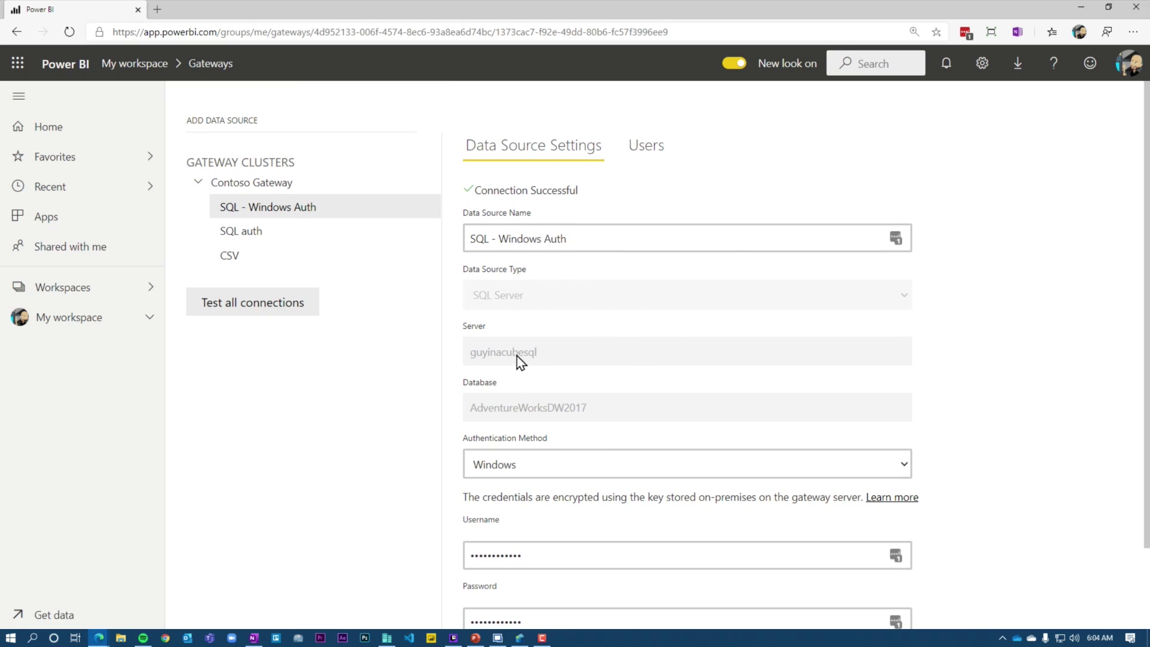
- In the InPrivate window, confirm the other user's account and refresh the AdventureWorks Local dataset
click(99, 638)
click(203, 592)
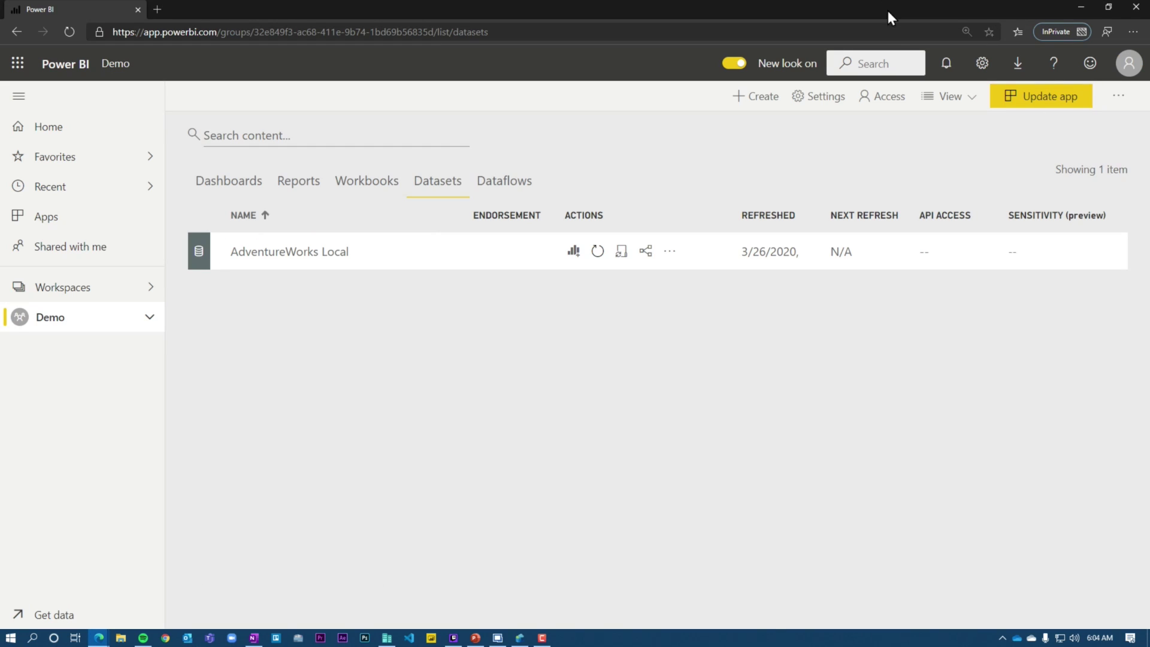
click(1129, 63)
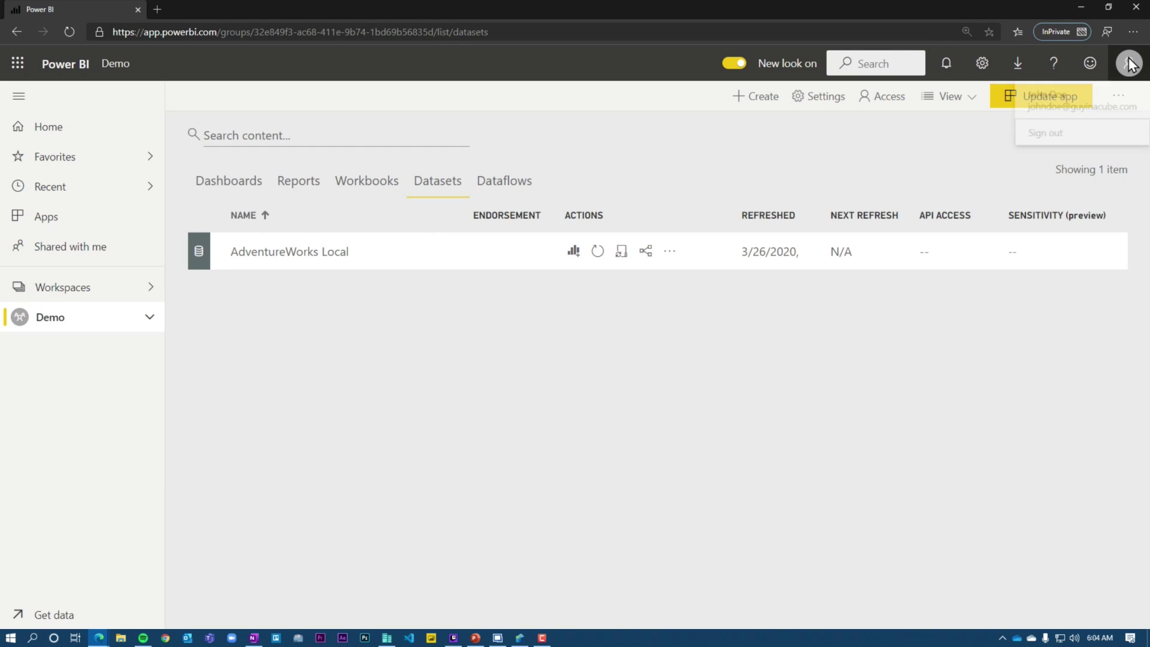
click(862, 182)
click(598, 252)
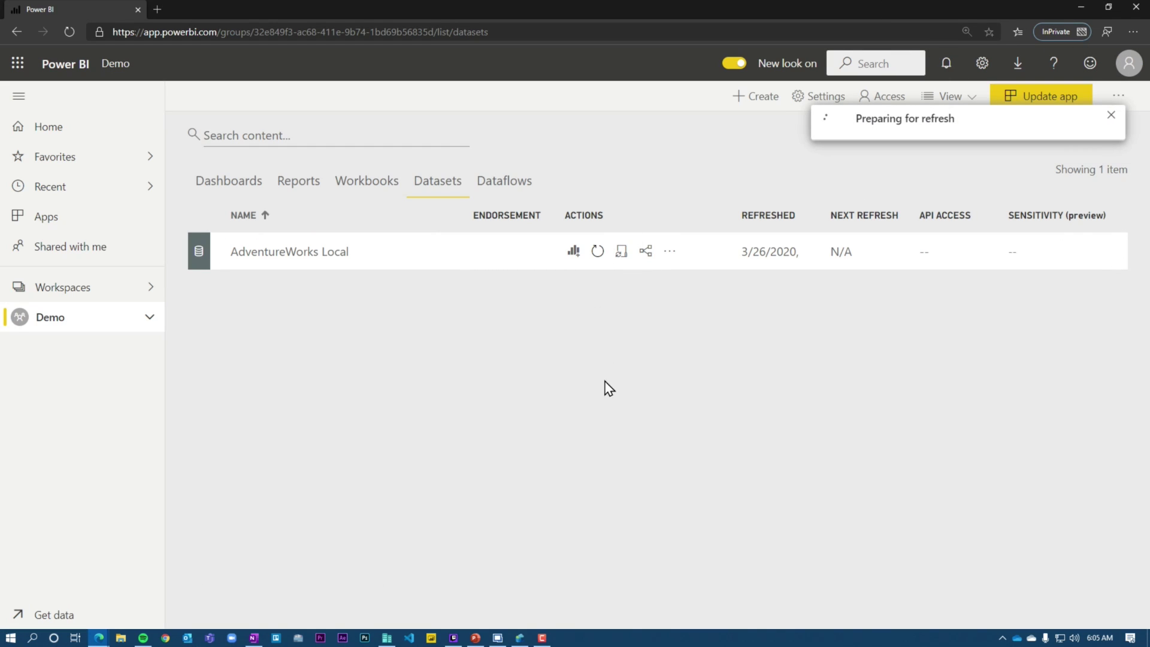
- Show the guyinacubesql profiler session in Azure Data Studio, then return to the gateway's remote session
click(520, 639)
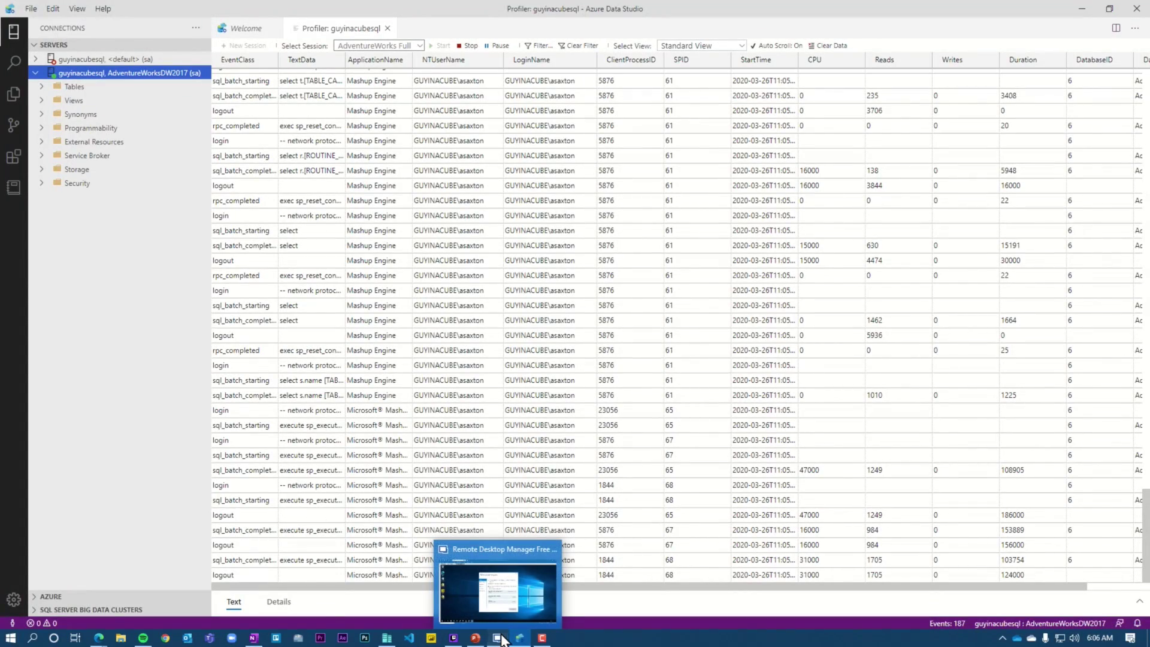
click(502, 639)
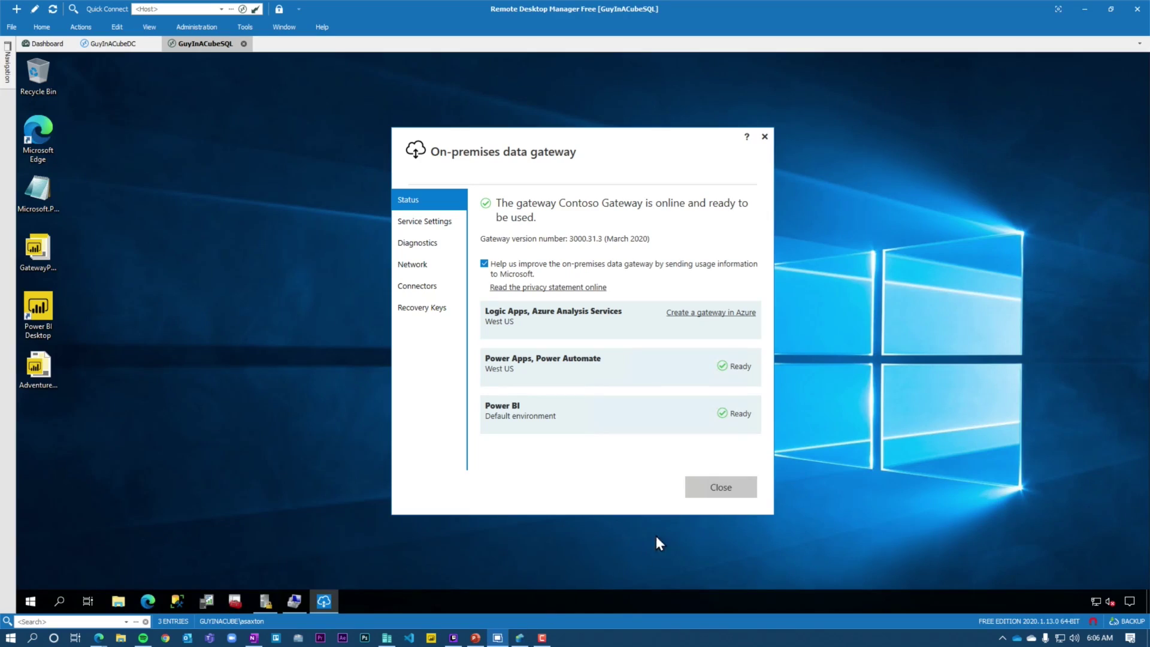
- Open the gateway app's Service Settings to see the account the gateway runs under
click(424, 223)
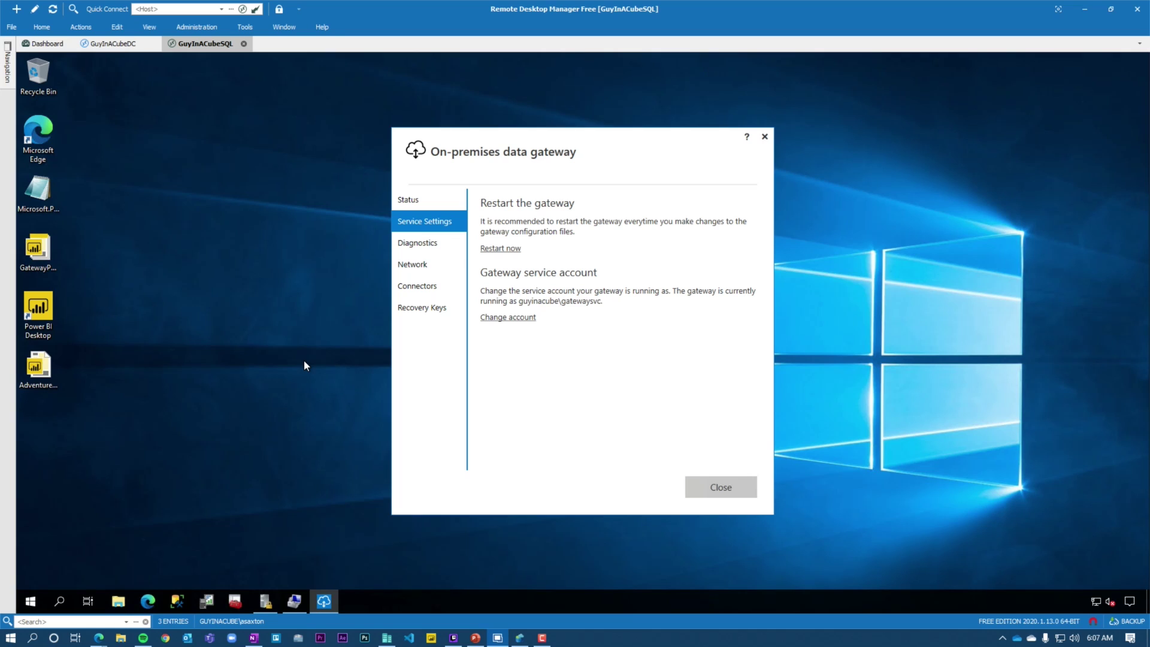
- Open Windows PowerShell as administrator
right_click(30, 601)
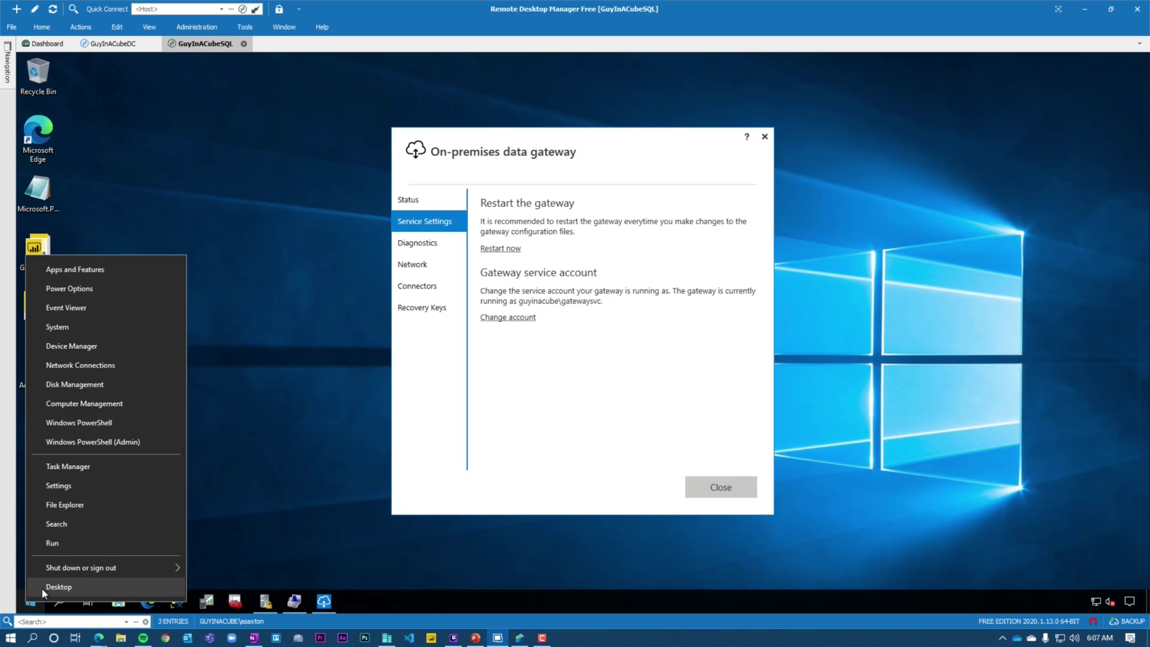
click(107, 441)
click(521, 402)
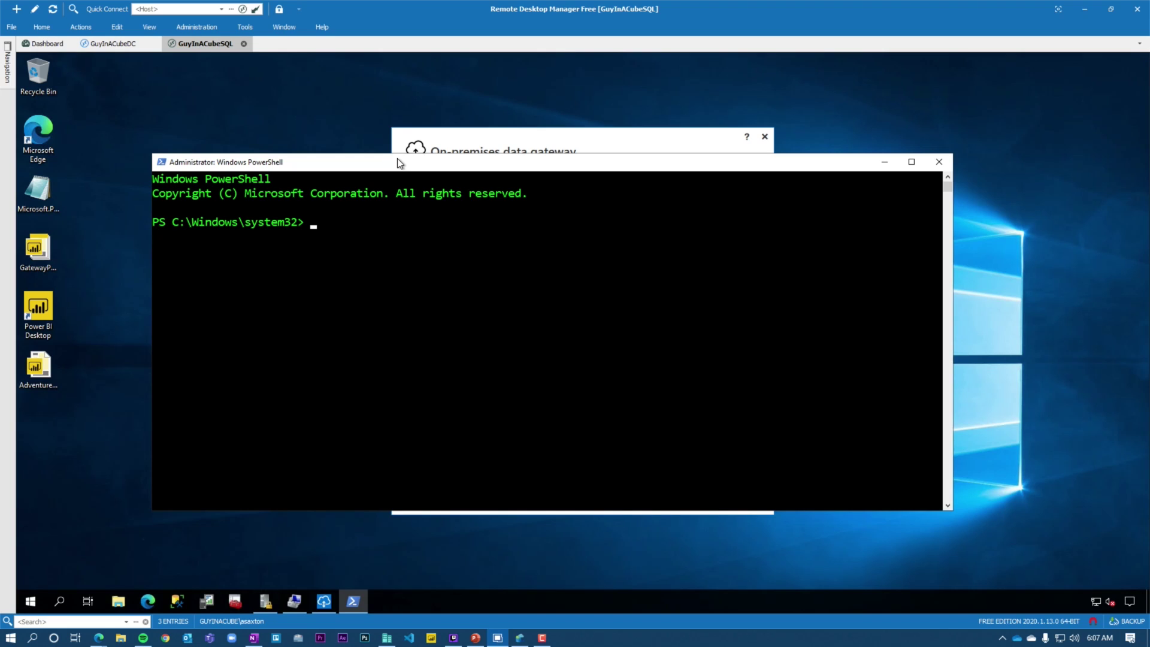
- Run setspn -l gatewaysvc to list the gateway account's SPNs, revealing powerbi/gateway
text(setspn -l gatewaysvc)
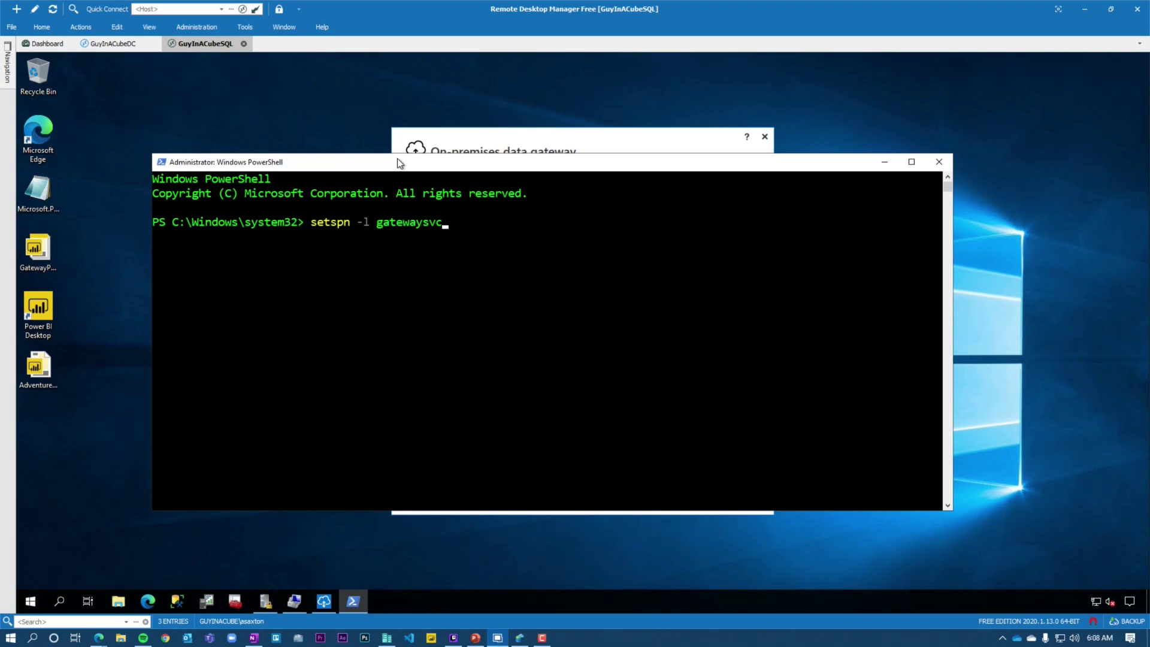
key(Return)
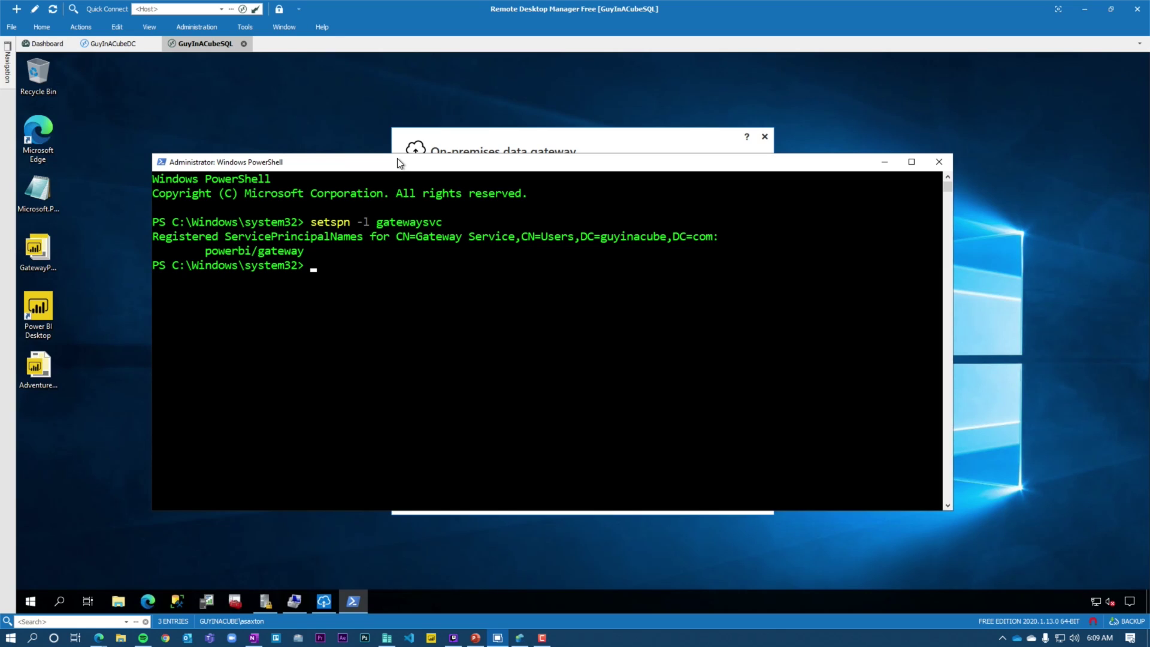
text(setspn -l guyinacubesql)
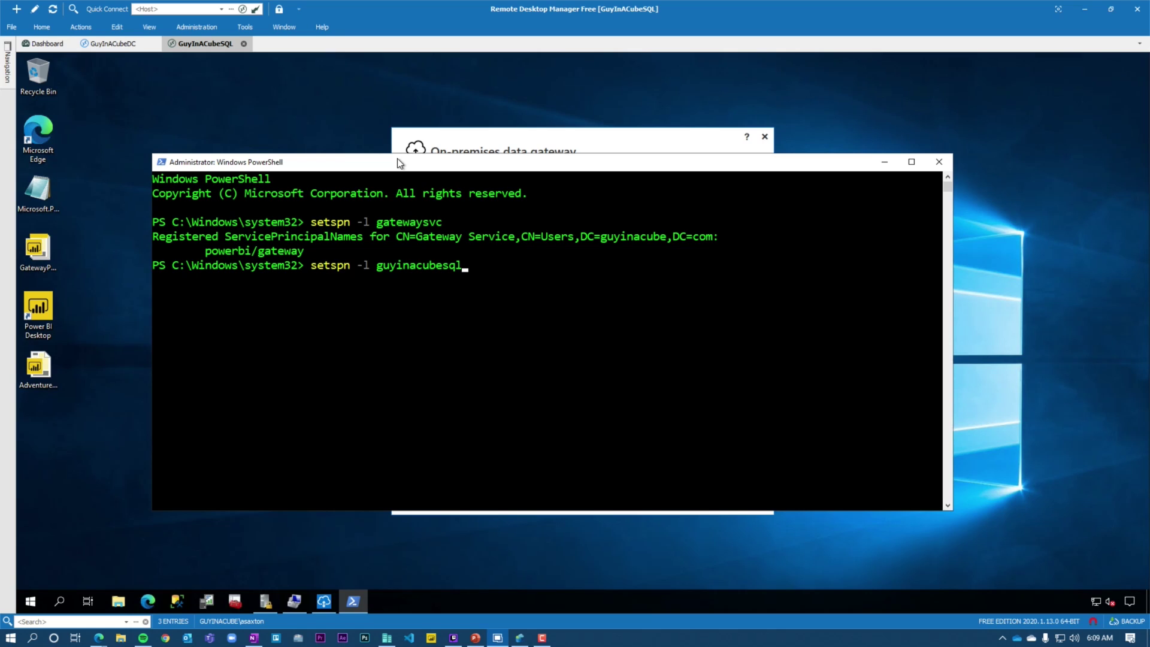
- Run setspn -l guyinacubesql to list the SQL computer's SPNs, then clear the console
key(Return)
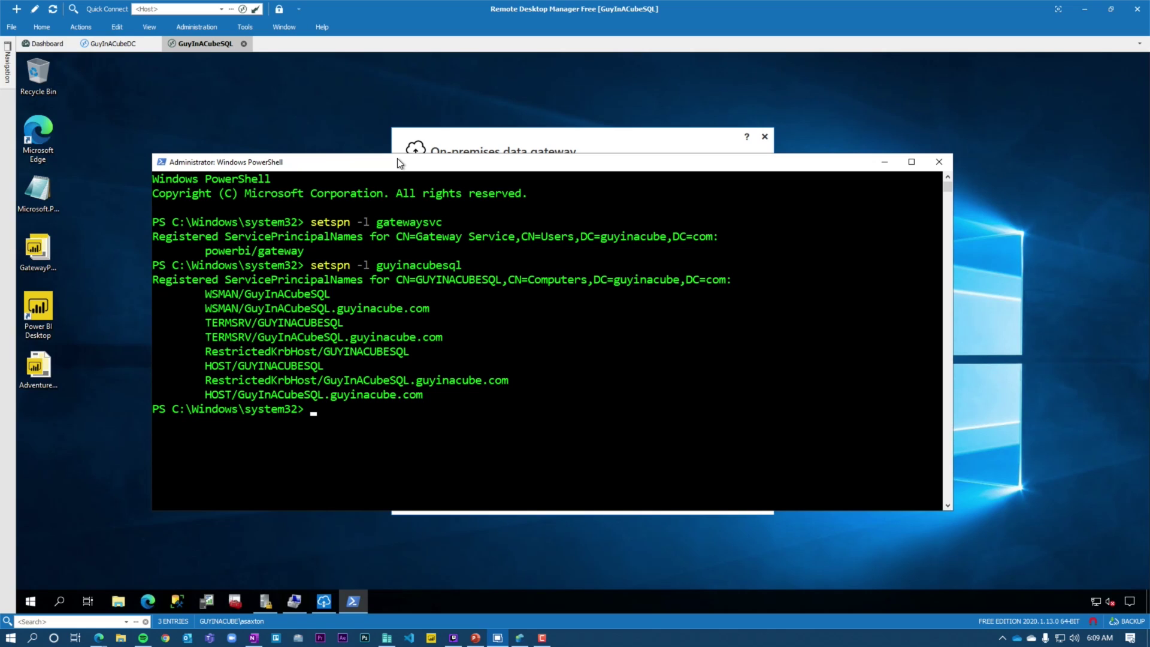
key(ctrl+l)
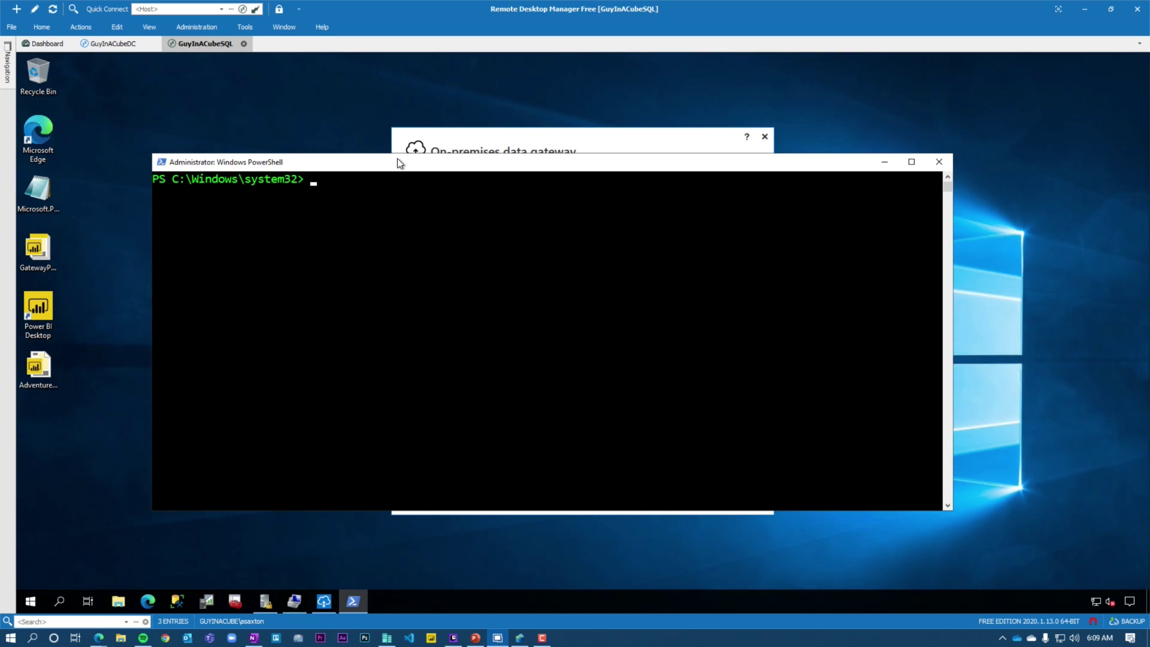
text(setspn -l sqlservice)
- Run setspn -l sqlservice to show its MSSQLSvc SPNs, then bring the gateway settings forward
key(Return)
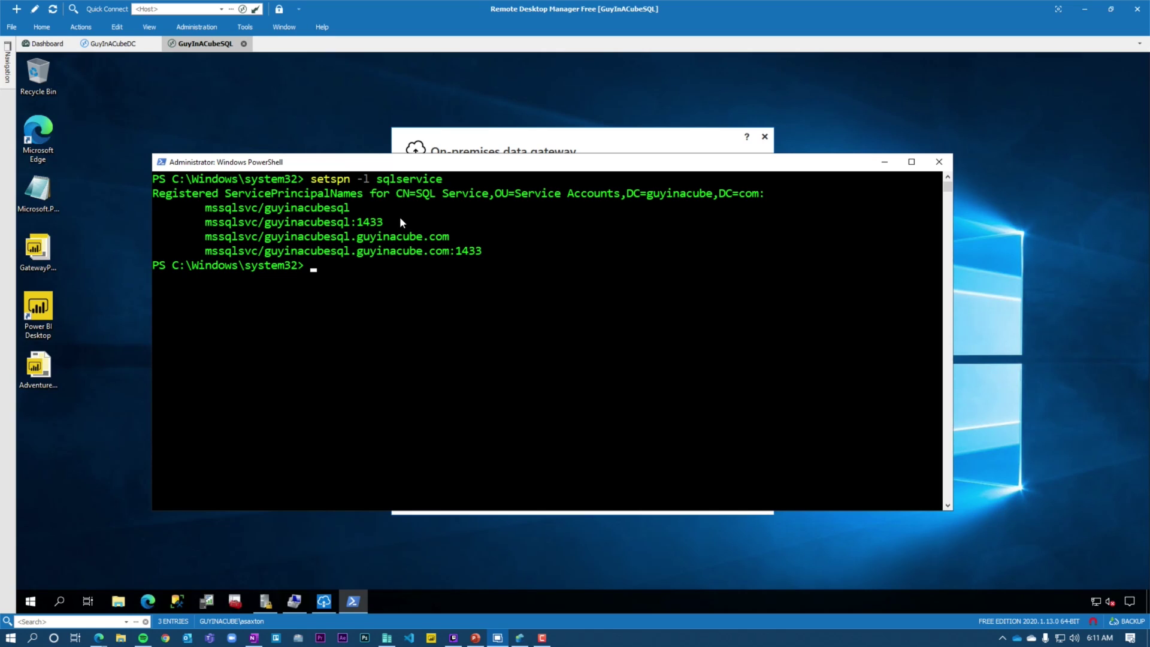
click(504, 140)
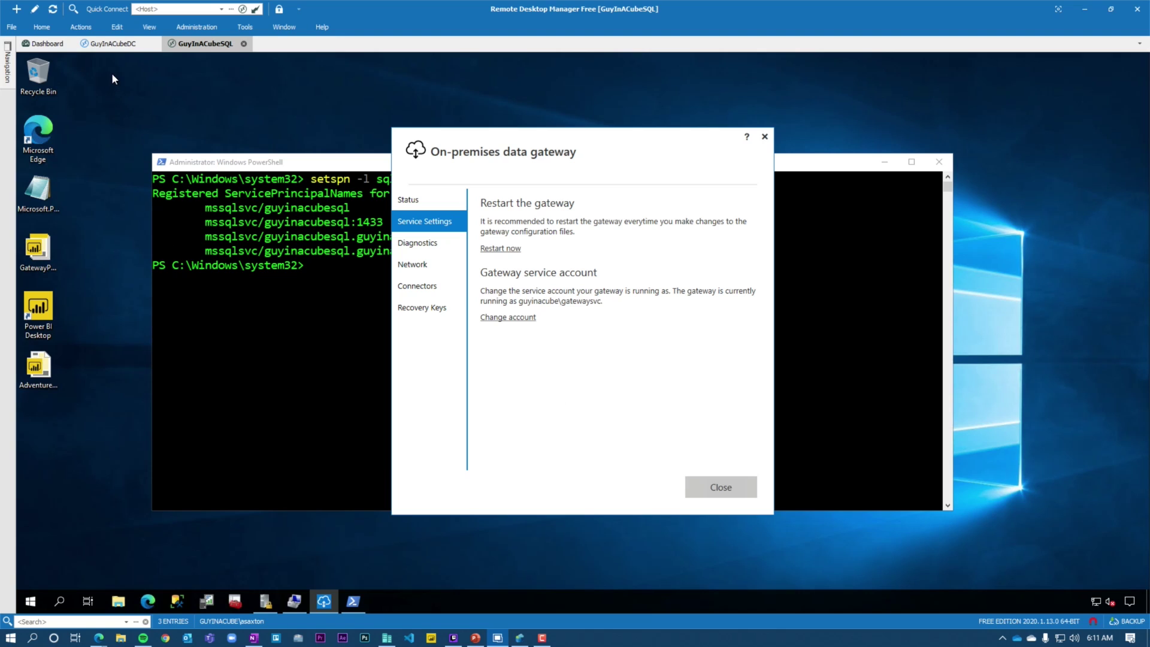
- On the GuyInACubeDC session, open the Gateway Service user account's properties
click(116, 43)
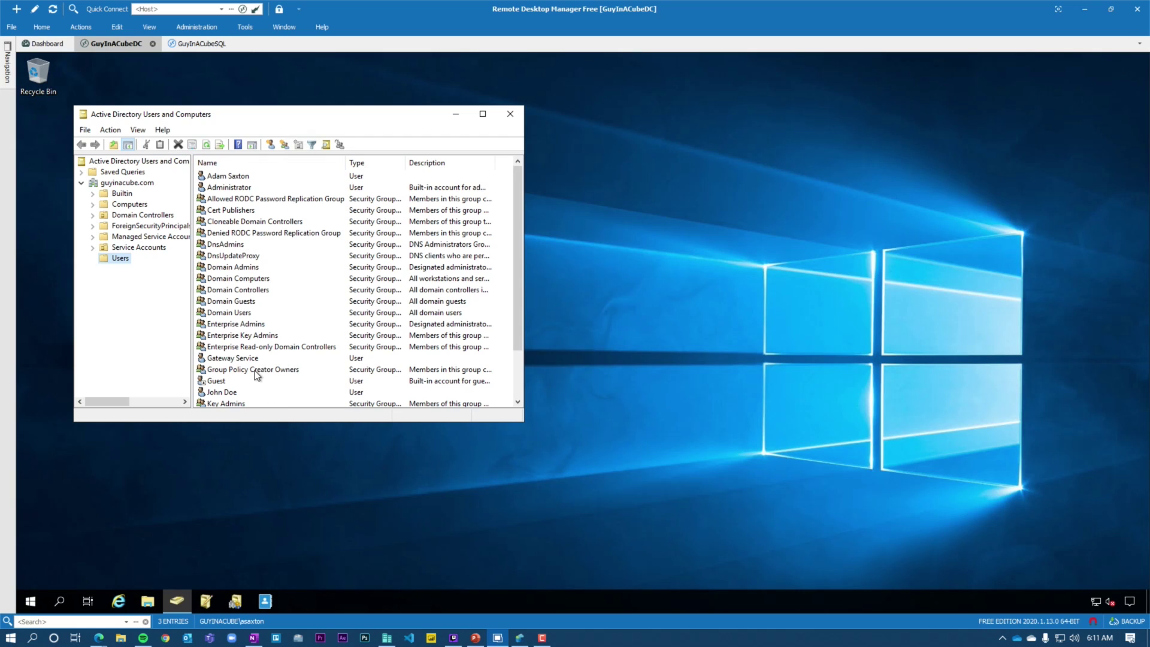
click(245, 360)
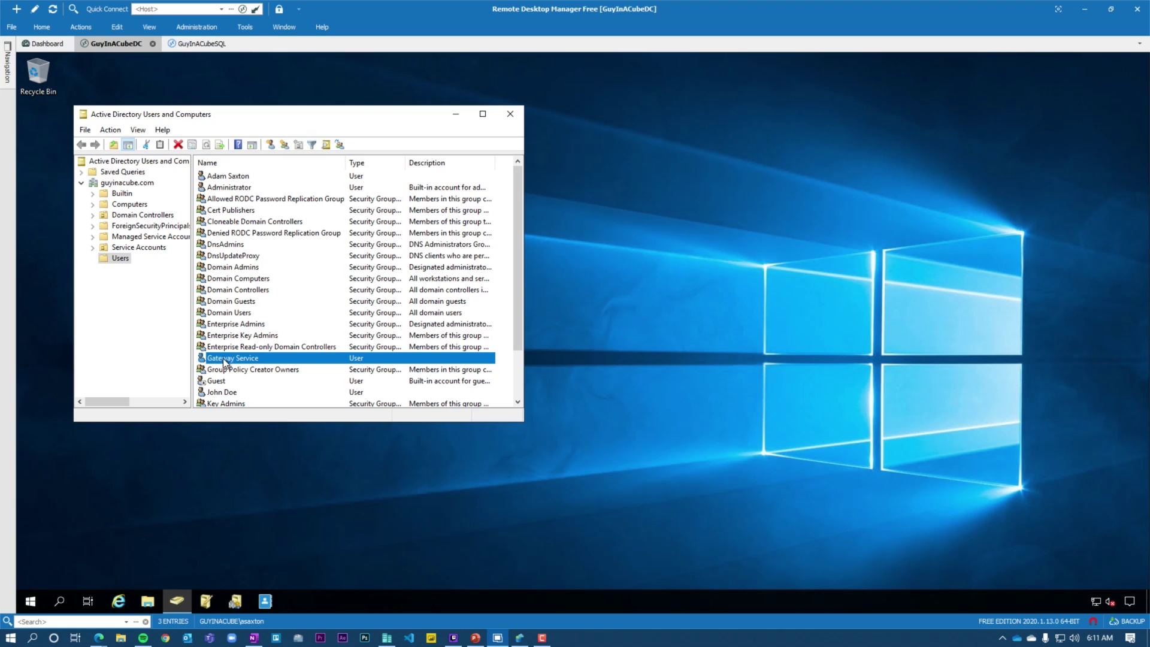
double_click(224, 359)
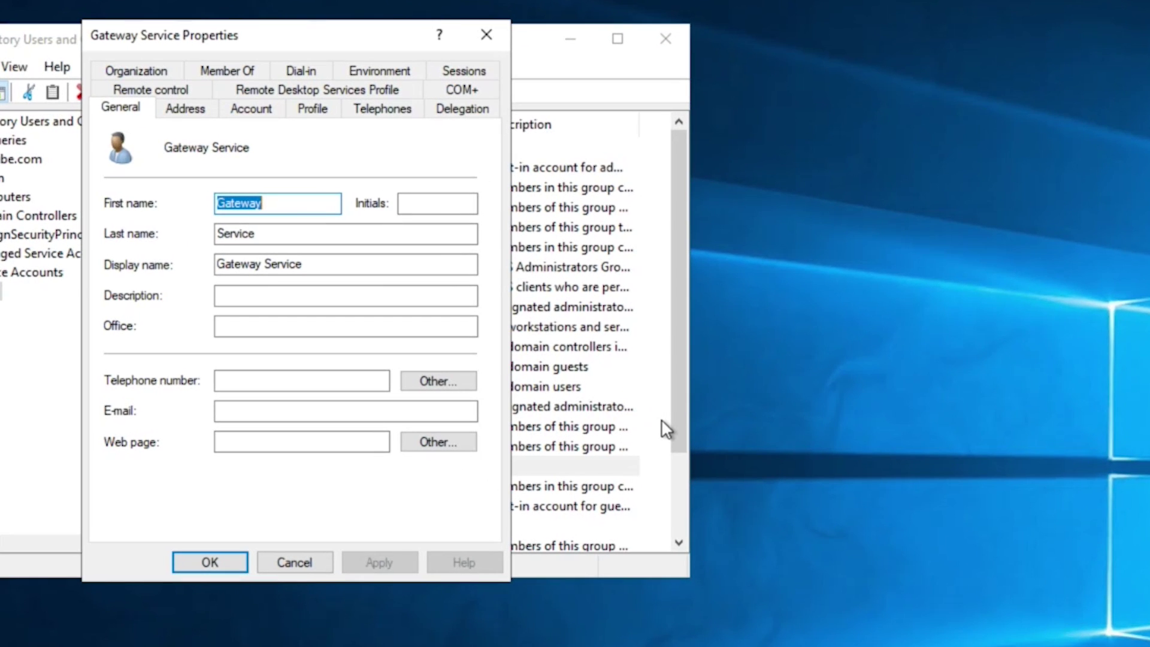
- Give Gateway Service constrained delegation, any protocol, to guyinacubesql's MSSQLSvc services on port 1433
click(468, 109)
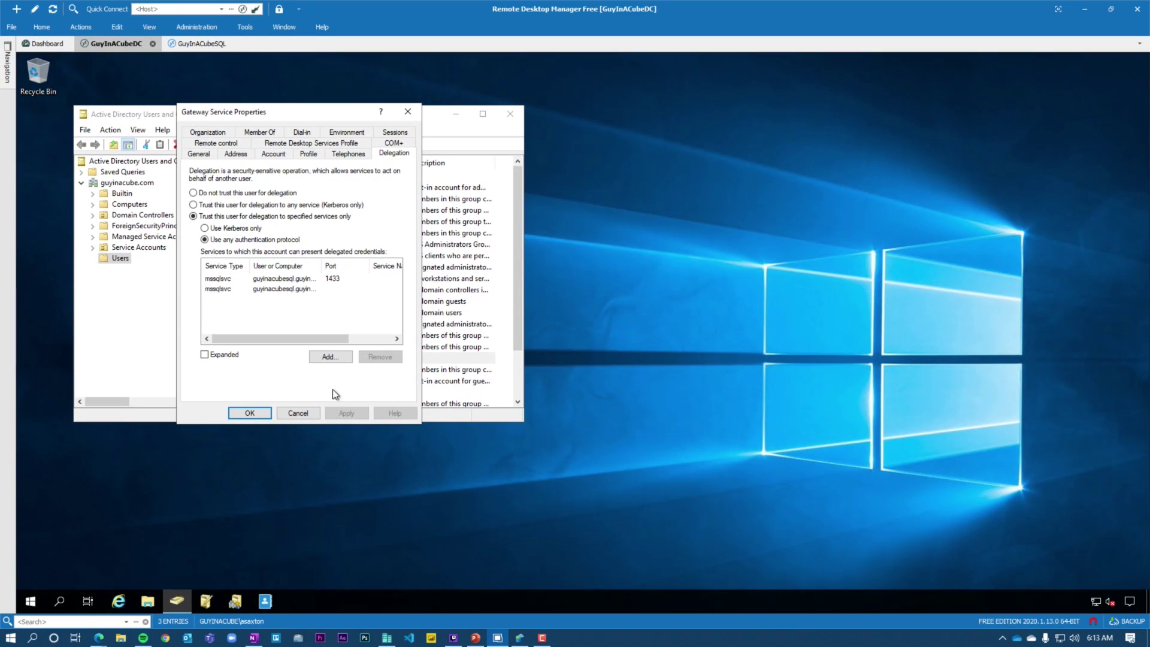
- Close Gateway Service's properties, review the gateway's service account on GuyInACubeSQL, and return to Power BI
click(249, 413)
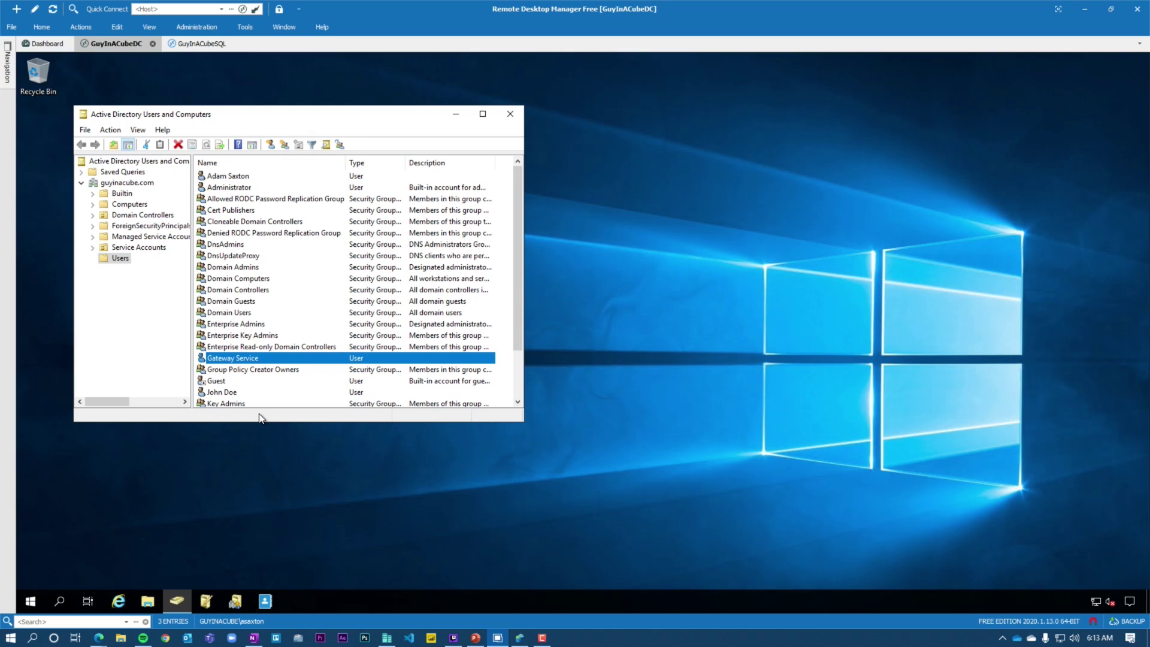
click(213, 45)
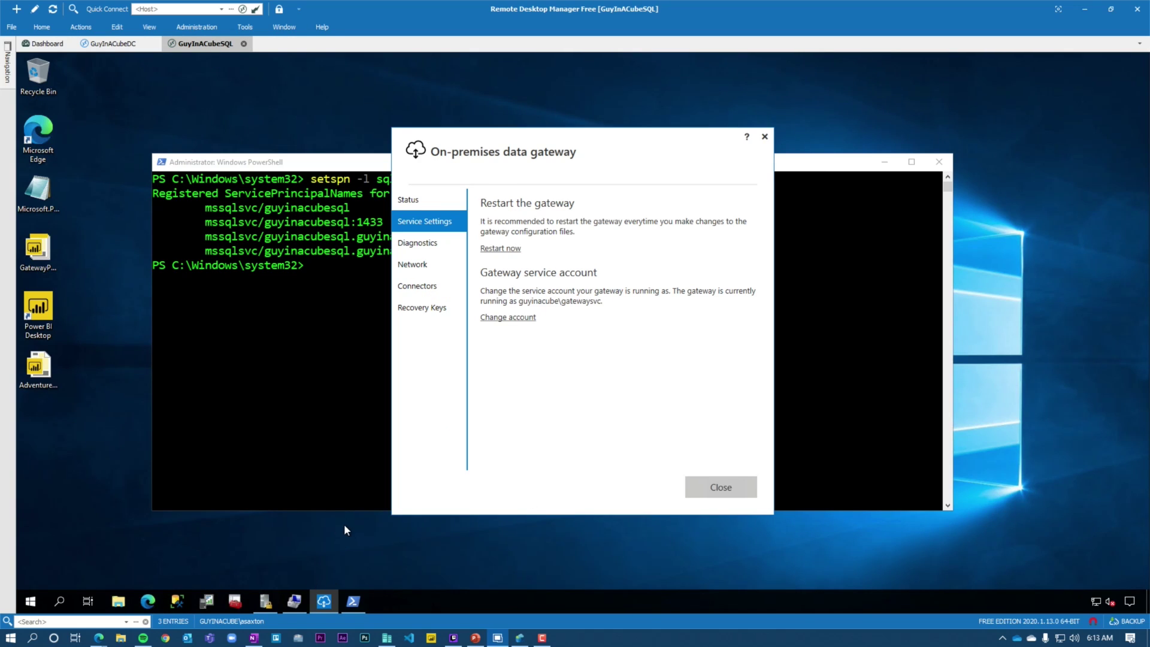
click(99, 637)
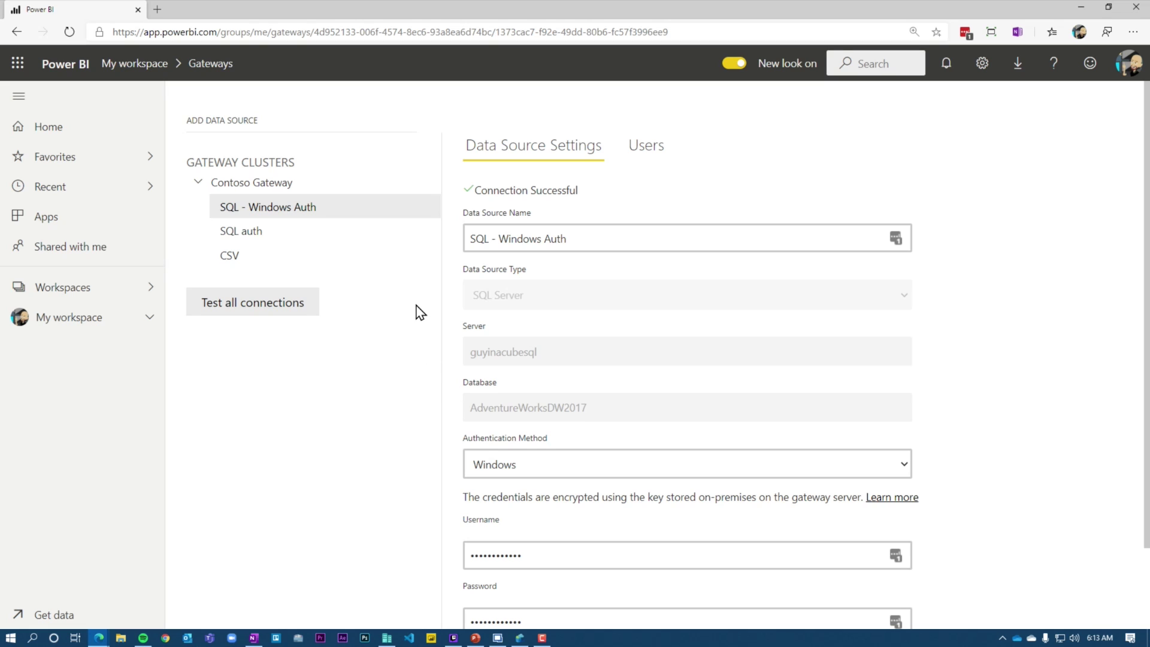
scroll(418, 312, down, 2)
click(515, 575)
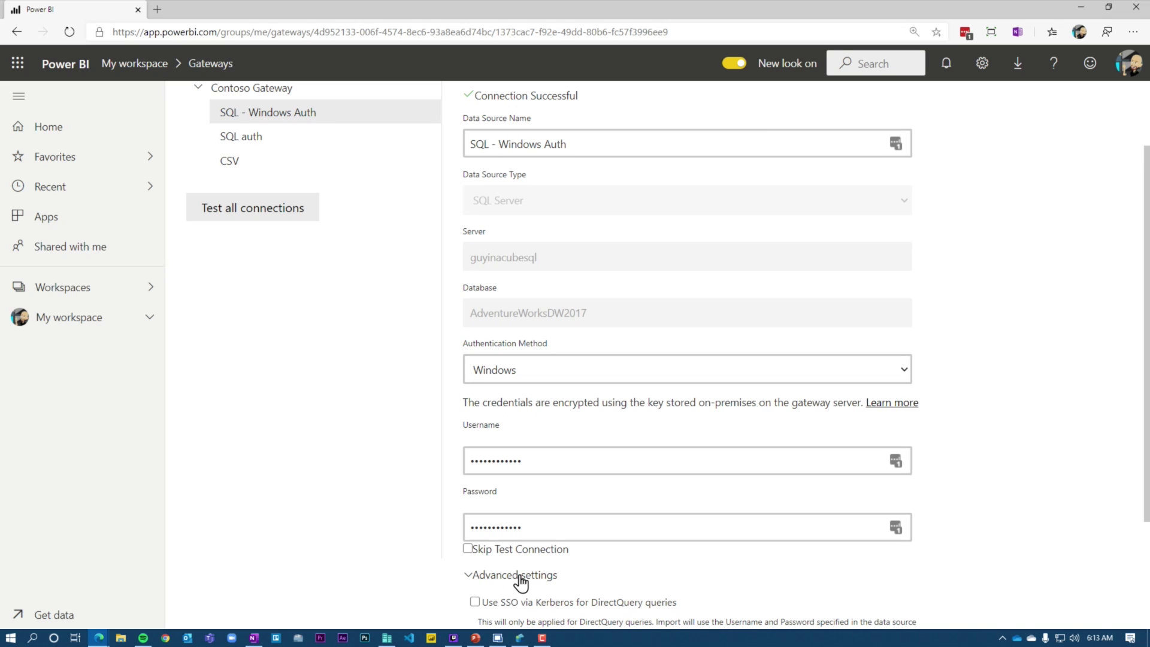
scroll(623, 554, down, 3)
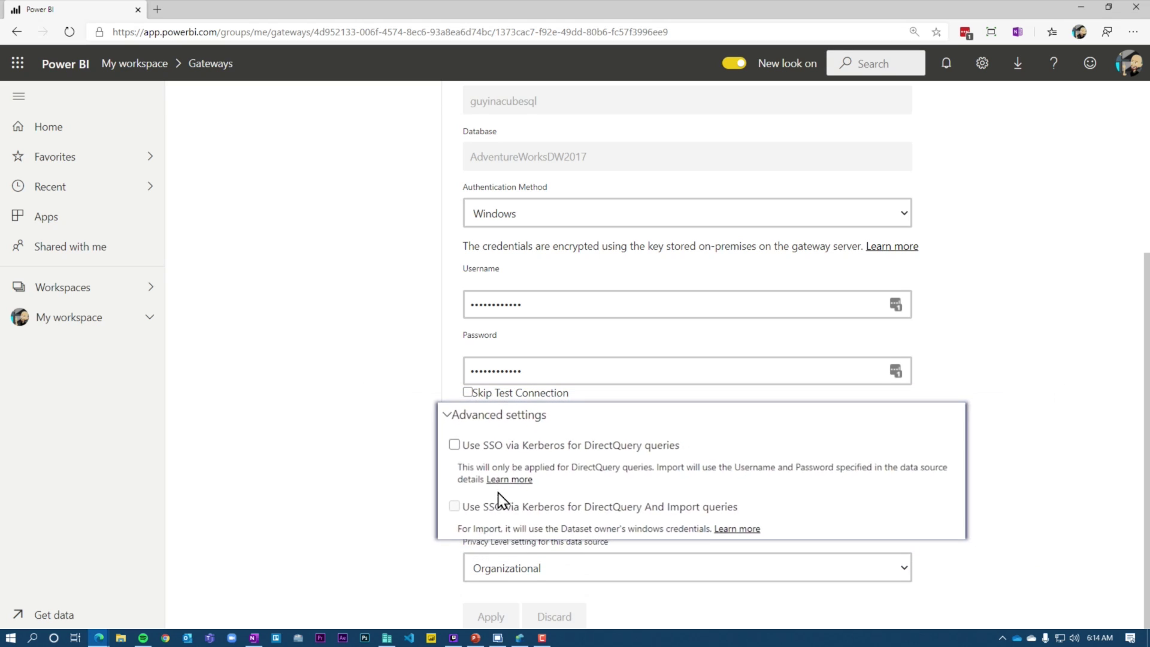
scroll(664, 481, up, 5)
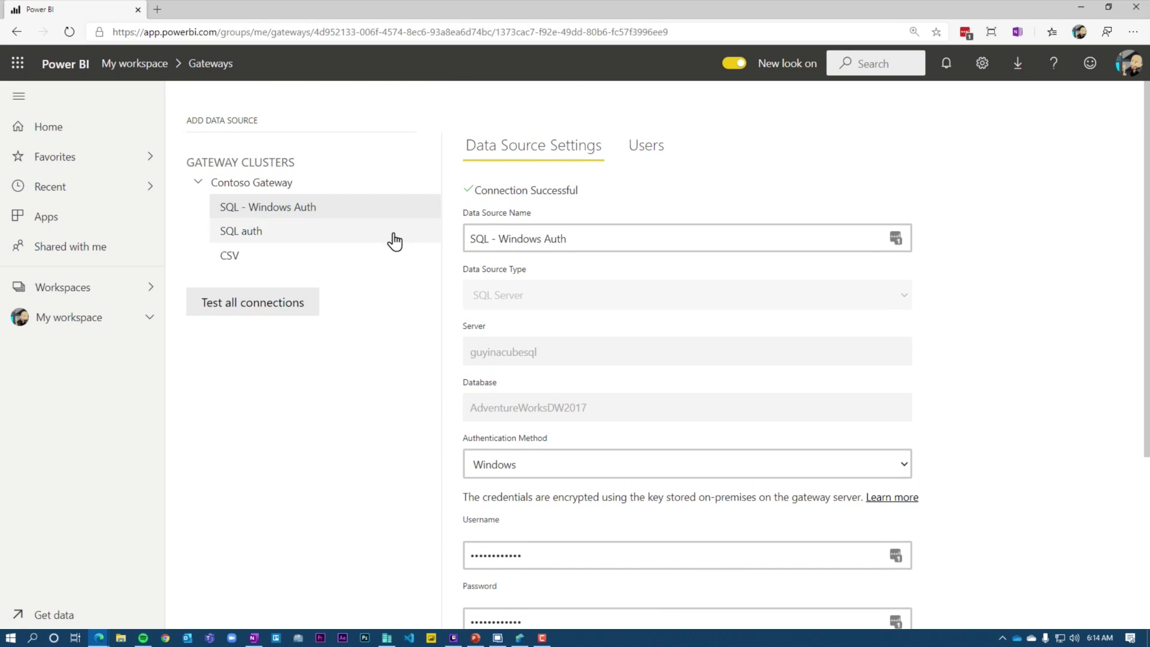
- Remove the existing SQL - Windows Auth data source from Contoso Gateway
click(433, 210)
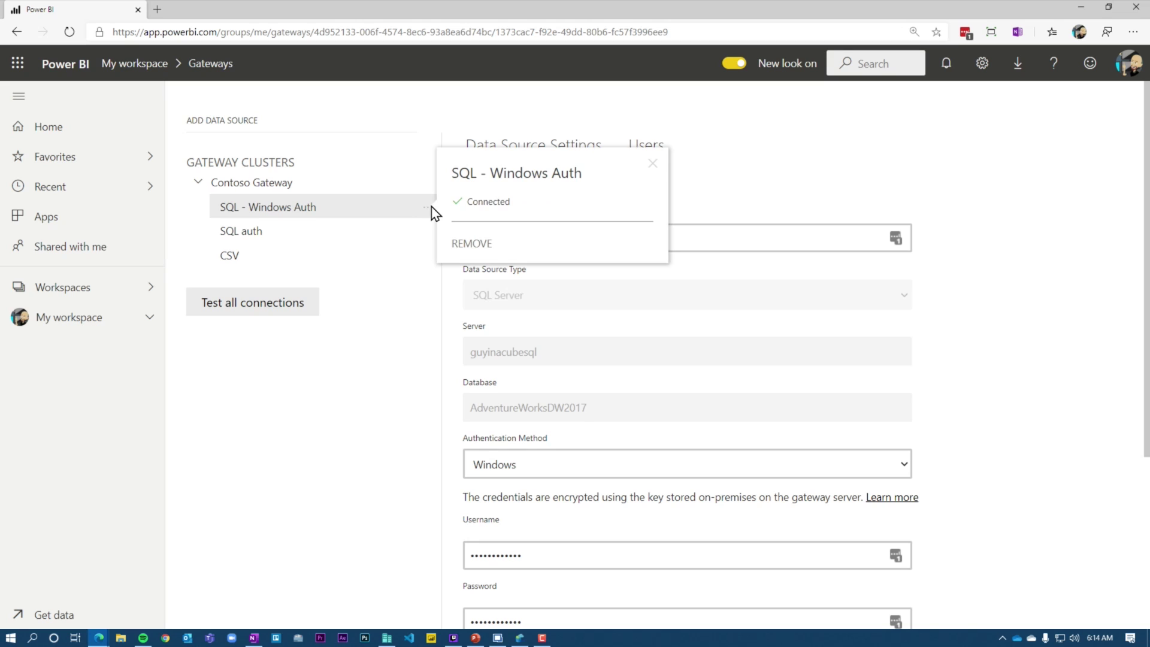
click(471, 244)
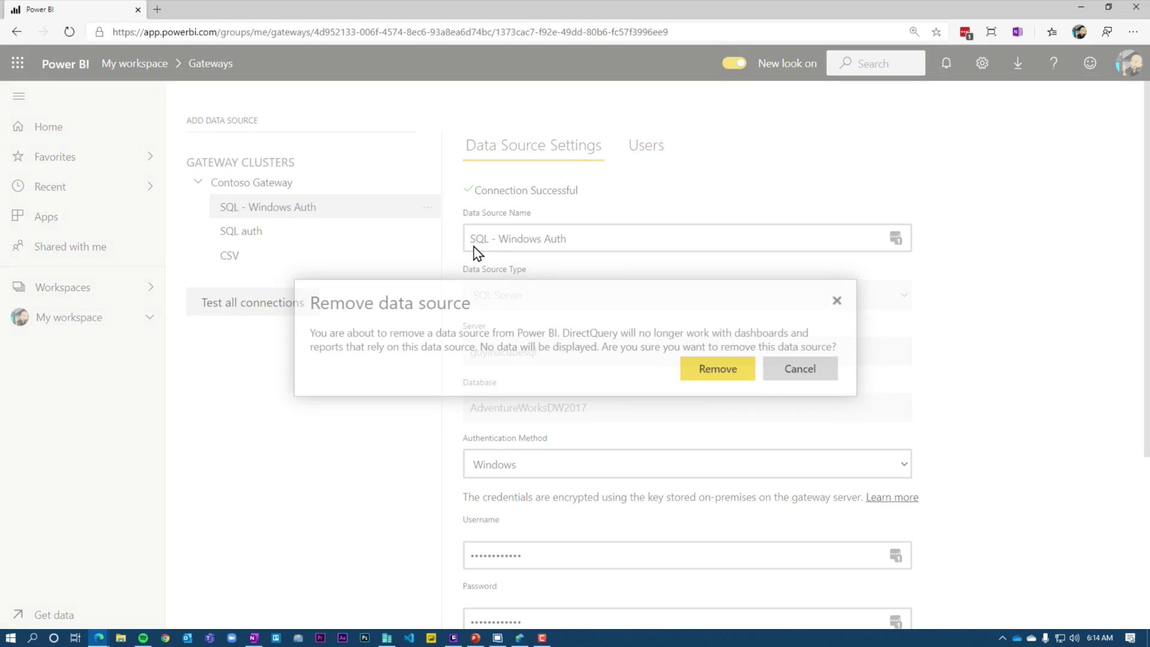
click(719, 373)
- Add the data source again with Kerberos SSO for DirectQuery and Import queries, then view its users
click(230, 123)
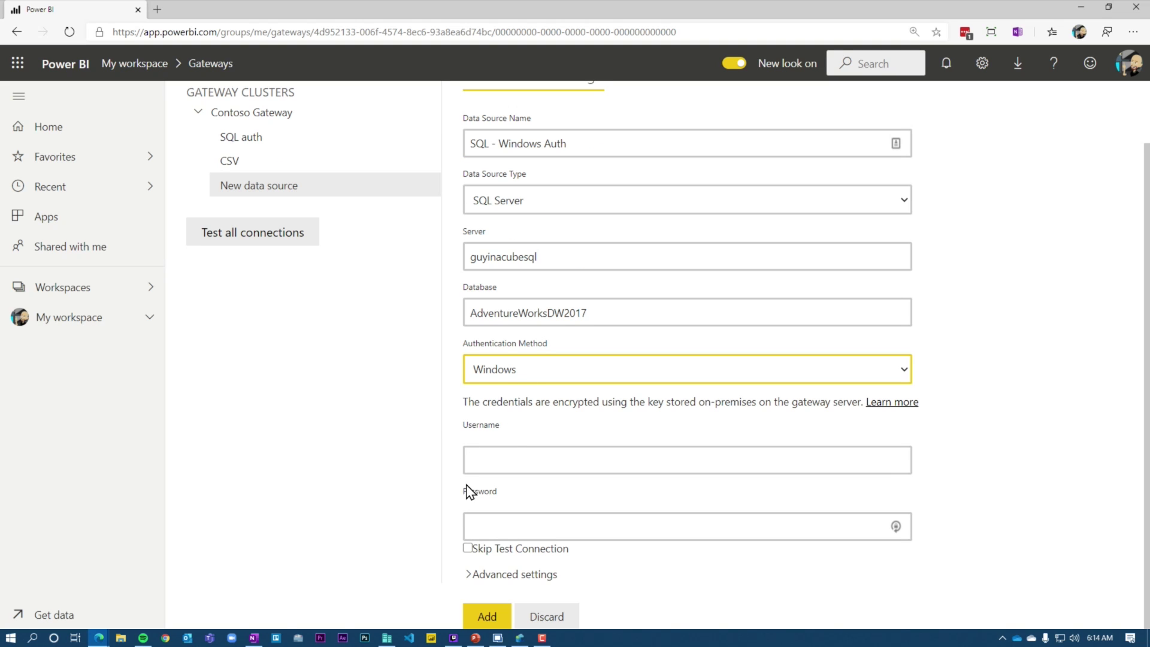
click(538, 575)
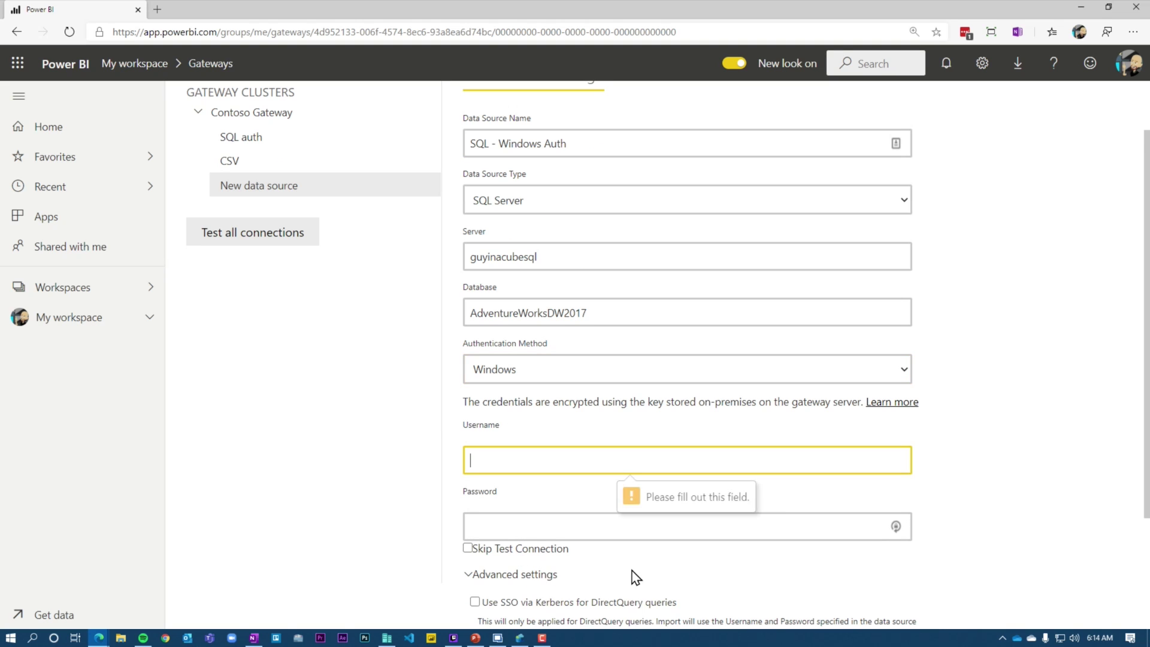
scroll(647, 570, down, 2)
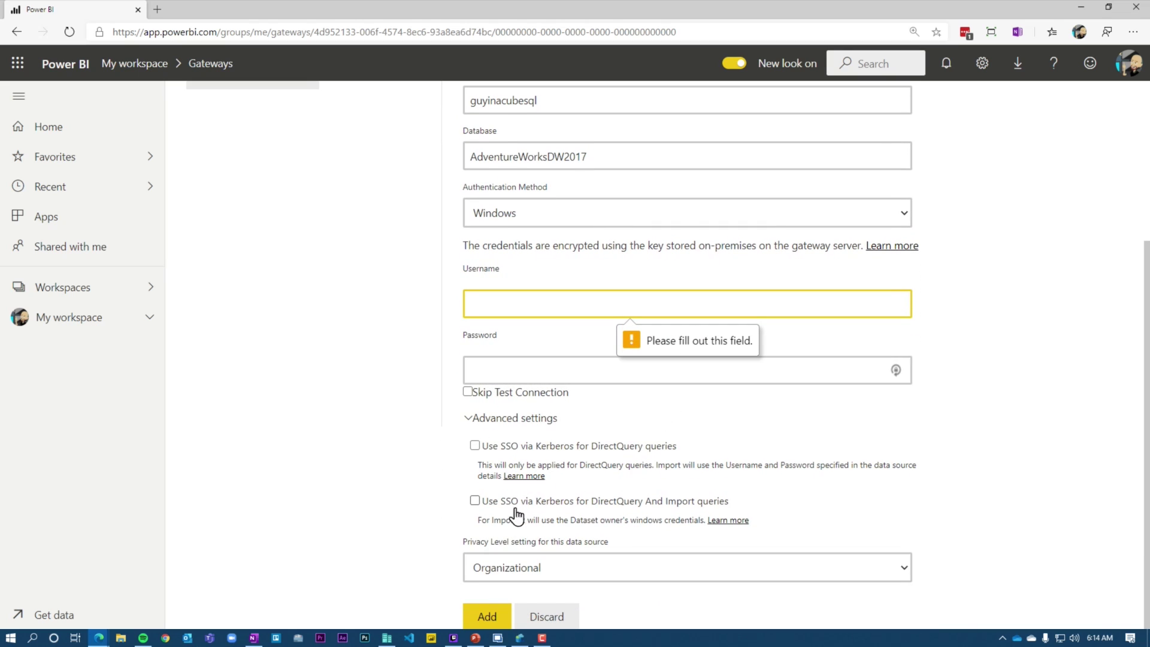
click(474, 500)
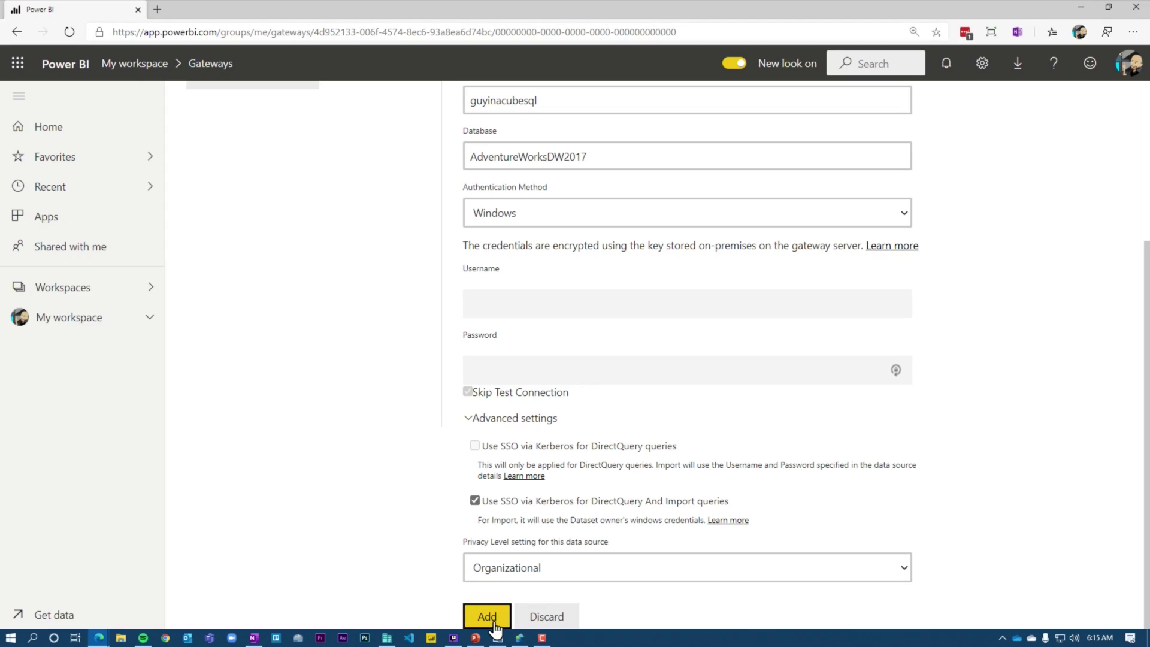
click(492, 622)
scroll(634, 400, up, 2)
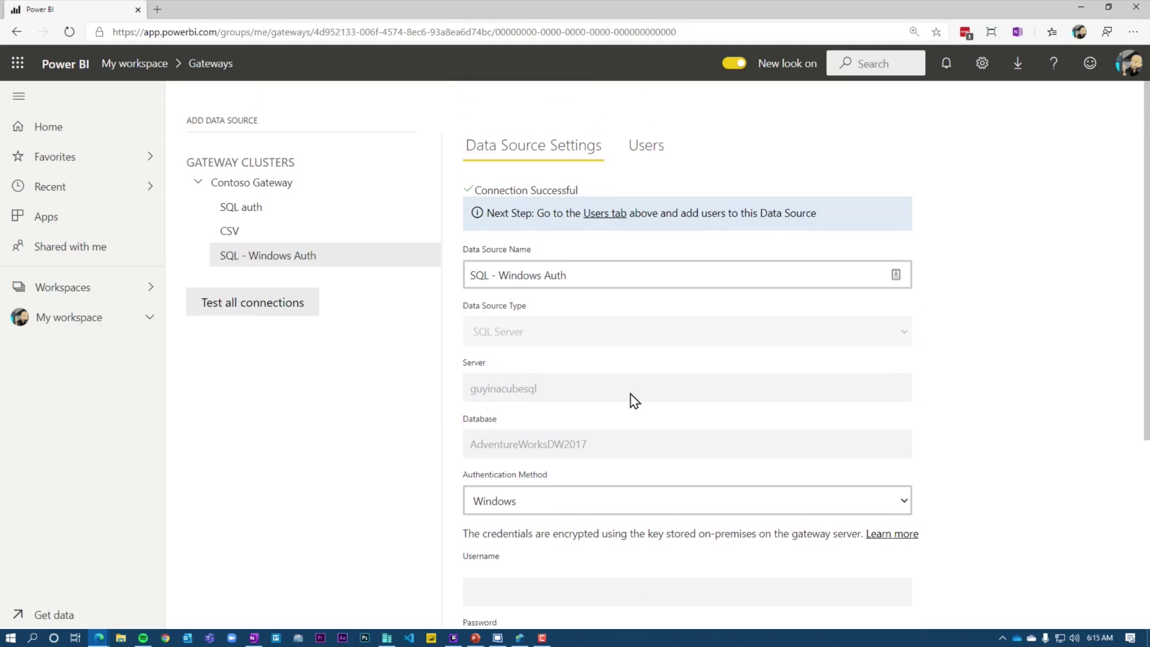
click(643, 145)
- Add the second user to the SQL - Windows Auth data source's Users list
click(532, 207)
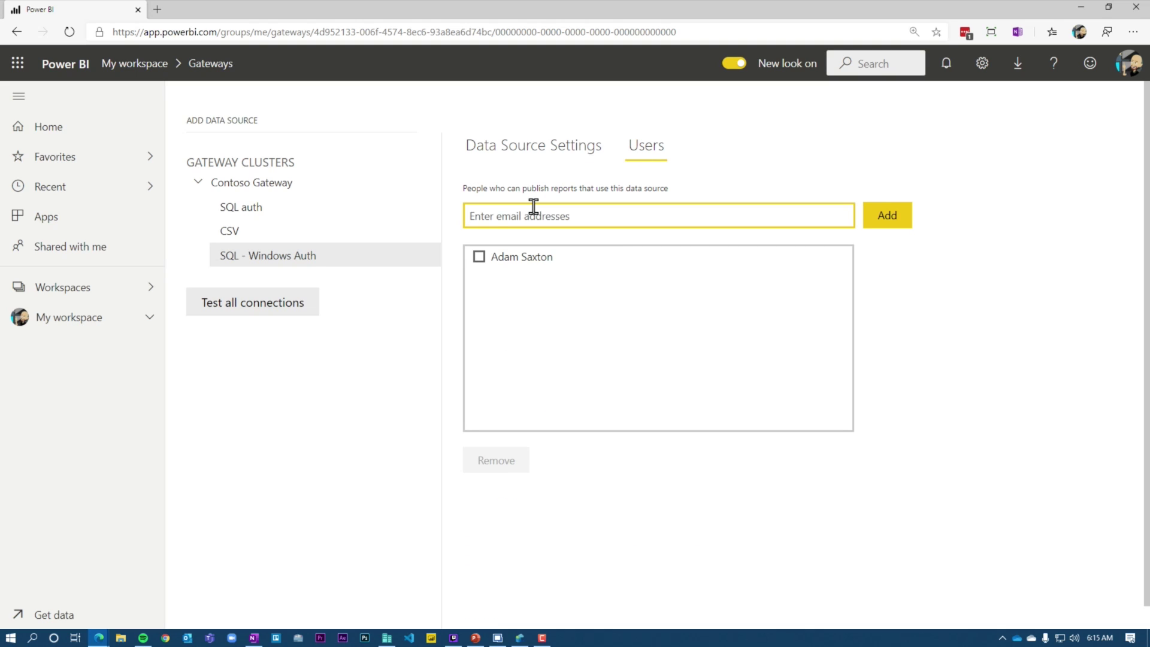
text(jd)
key(Return)
click(886, 215)
click(100, 639)
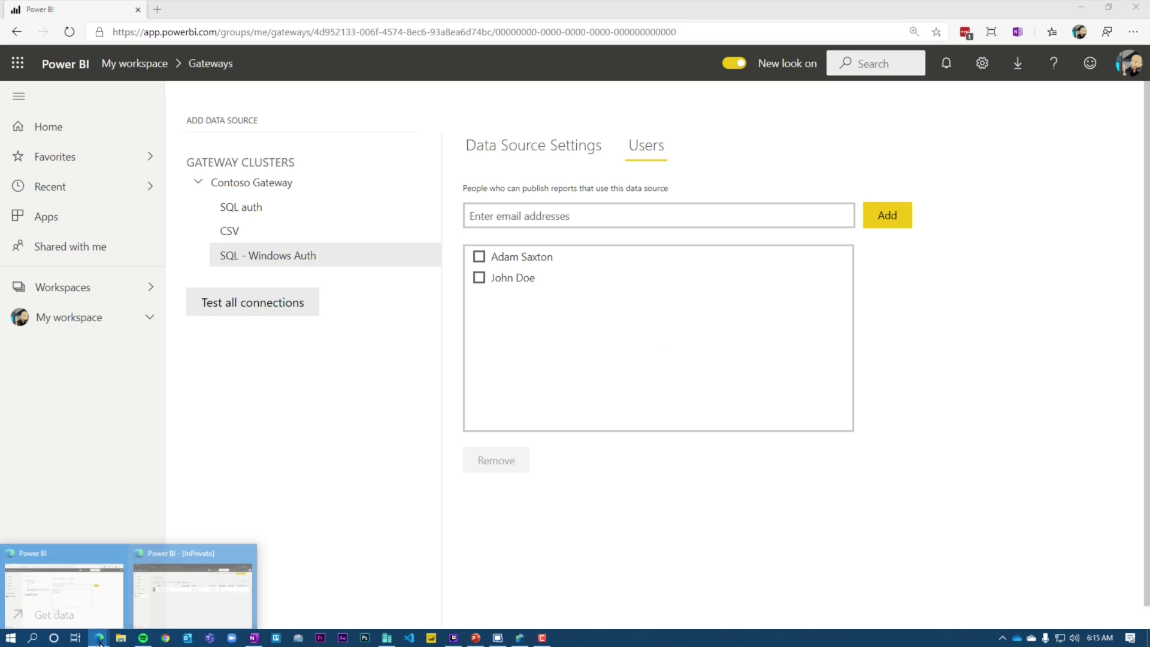
click(186, 596)
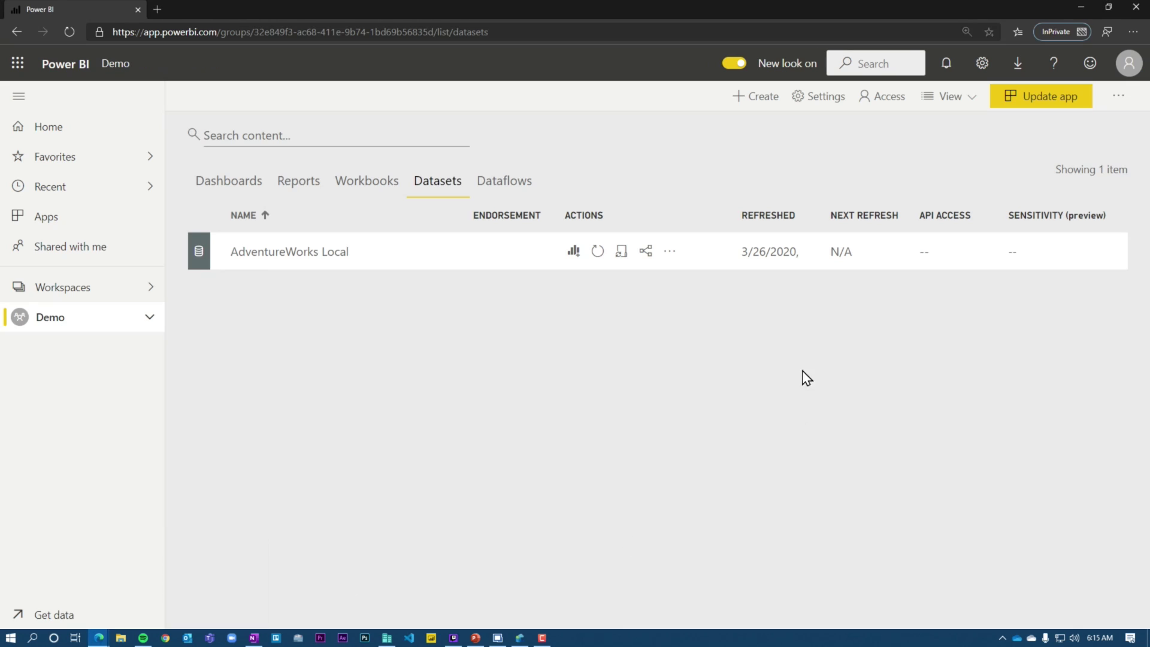
- Map AdventureWorks Local's SqlServer source to 'SQL - Windows Auth (SSO)' and apply
click(620, 254)
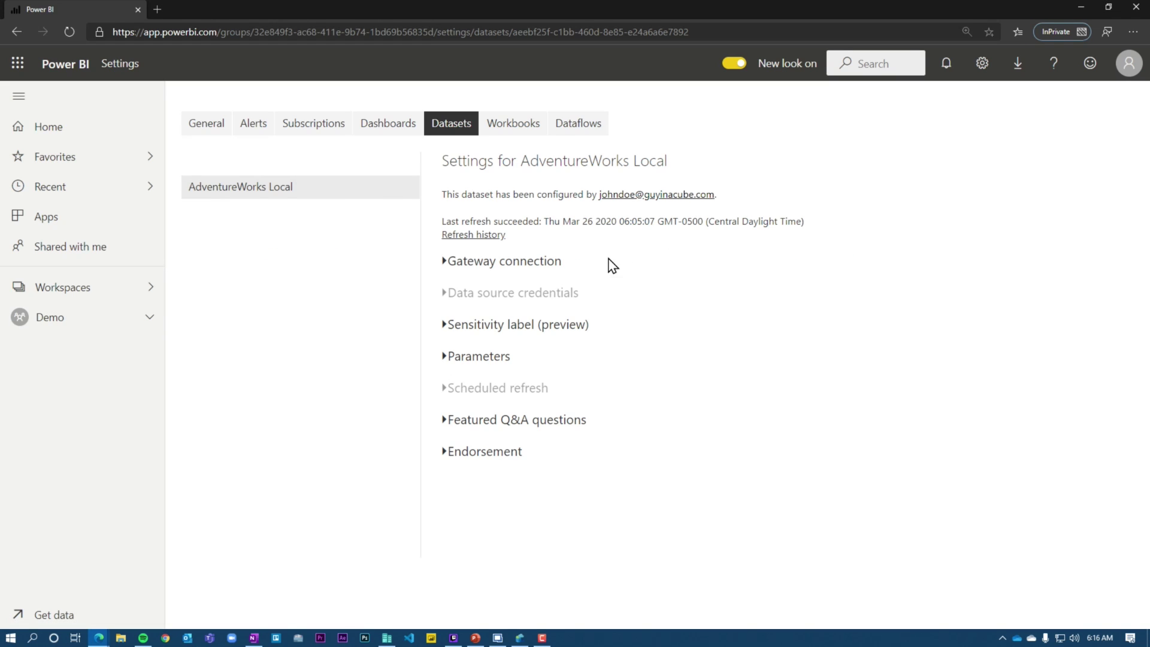
click(533, 267)
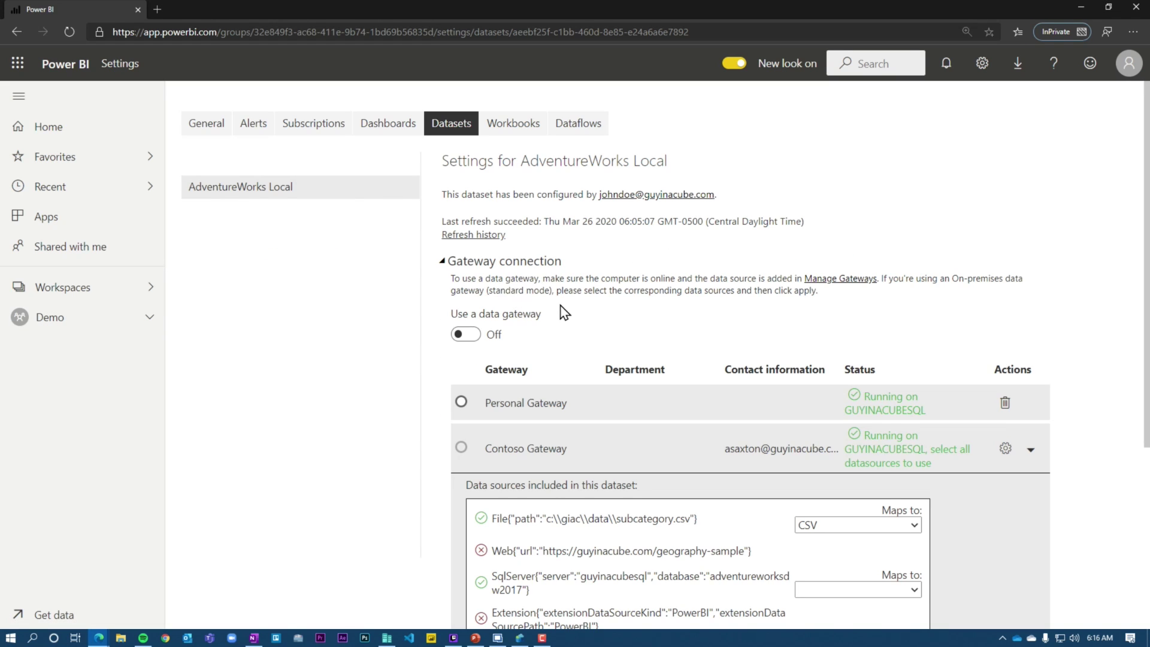
scroll(559, 307, down, 3)
click(850, 426)
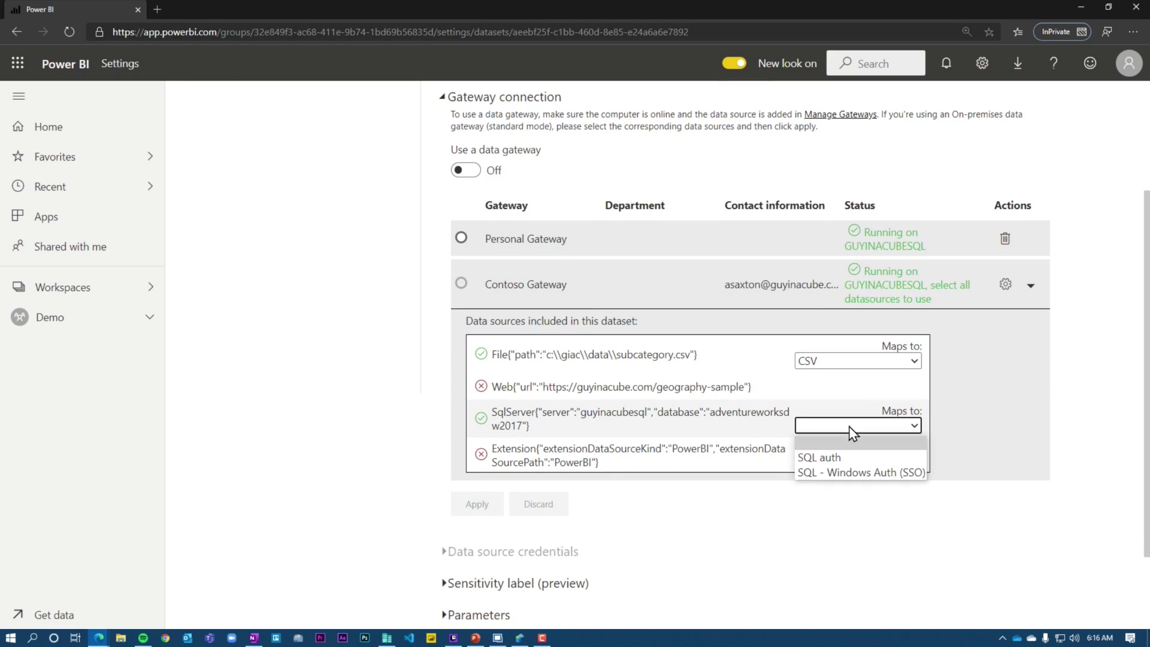
click(867, 472)
click(458, 495)
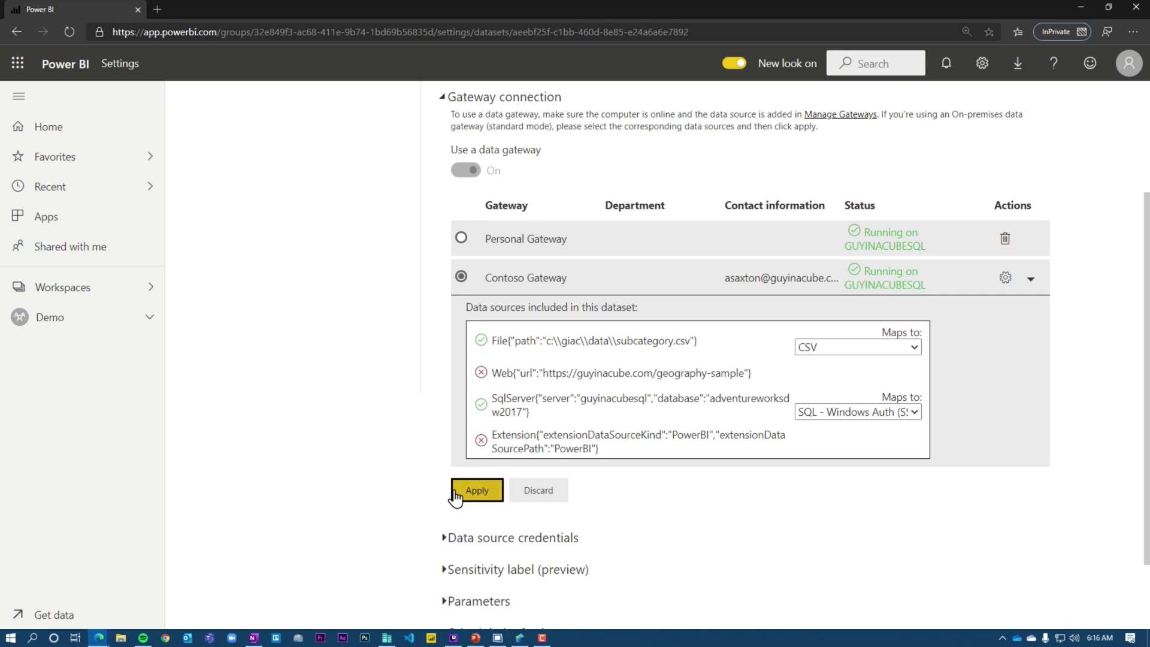
- Clear the profiler trace and refresh AdventureWorks Local from the Demo datasets list
click(79, 323)
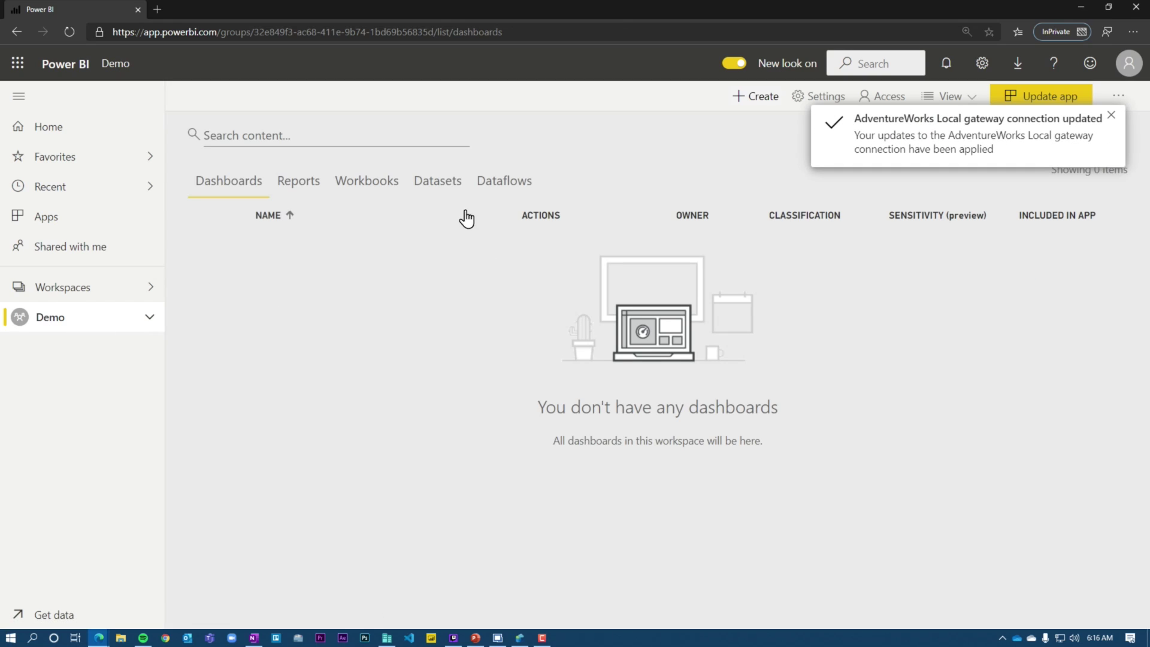
click(449, 181)
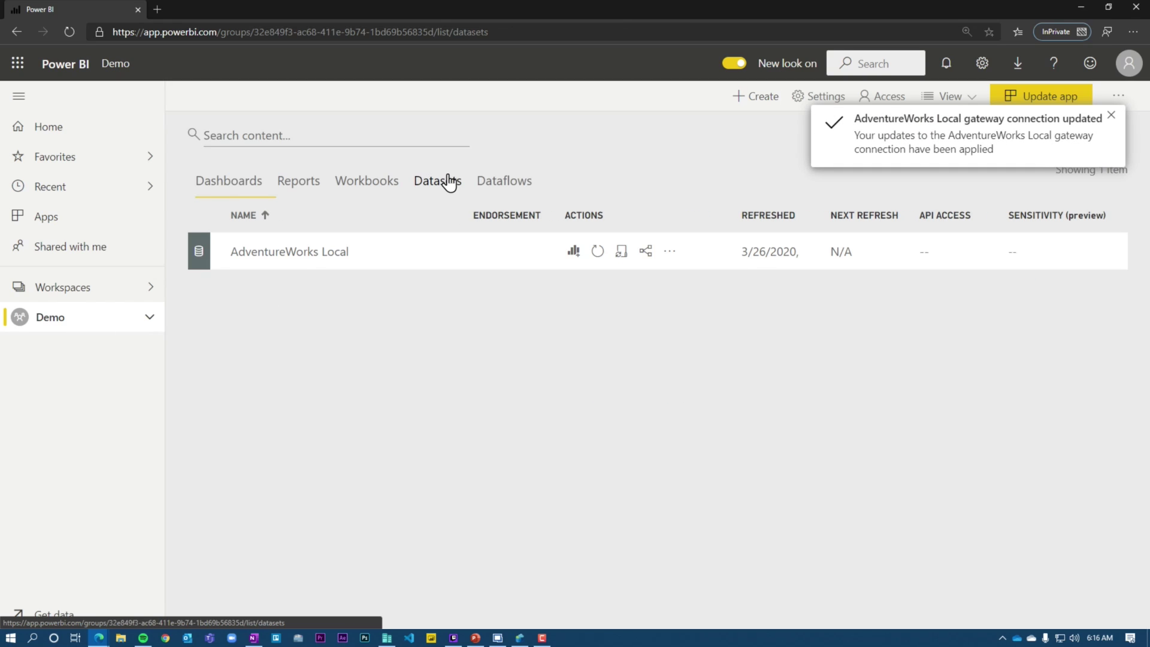
click(520, 638)
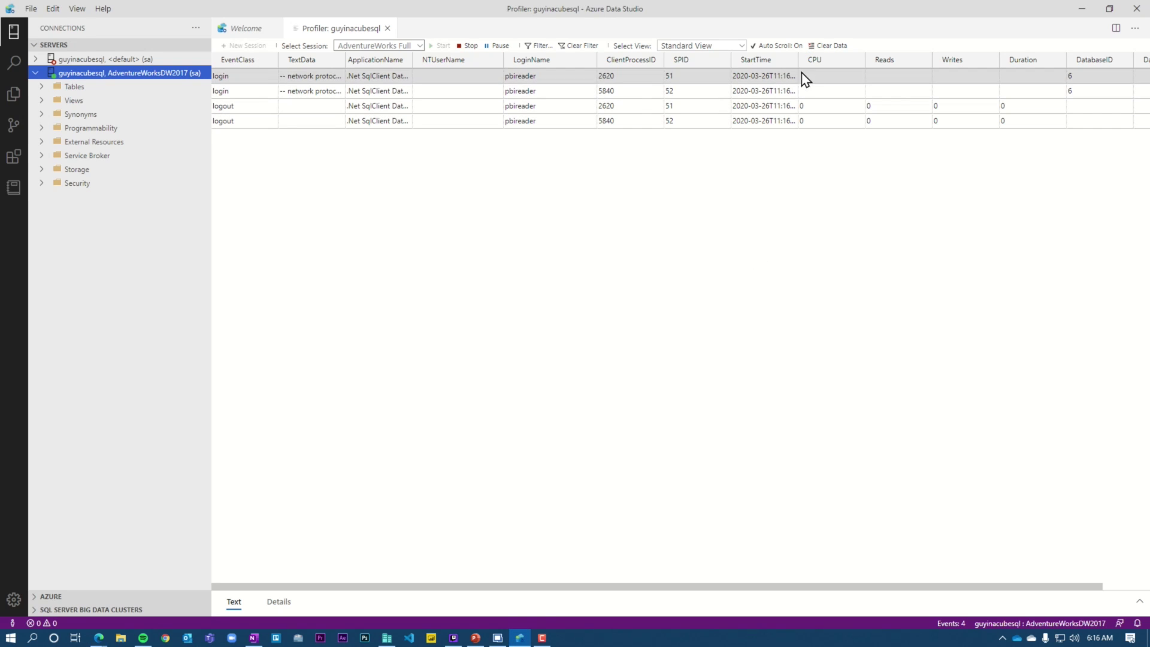
click(835, 45)
click(99, 639)
click(597, 251)
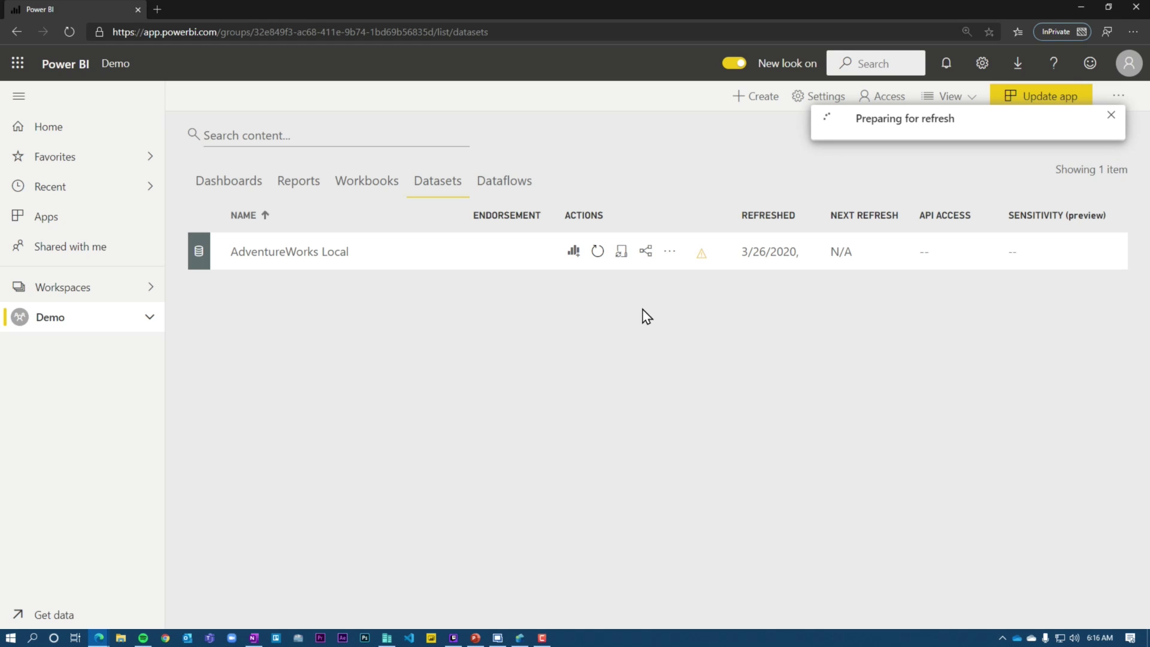
- Expand the failed refresh's error details in AdventureWorks Local's refresh history
click(622, 253)
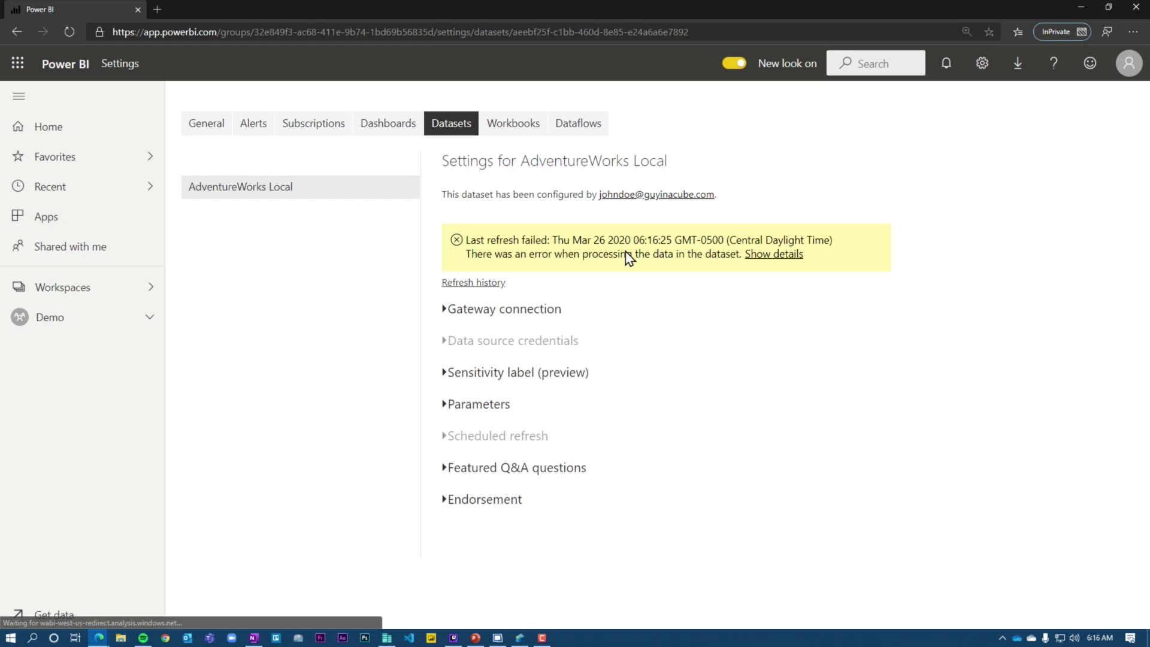
click(487, 283)
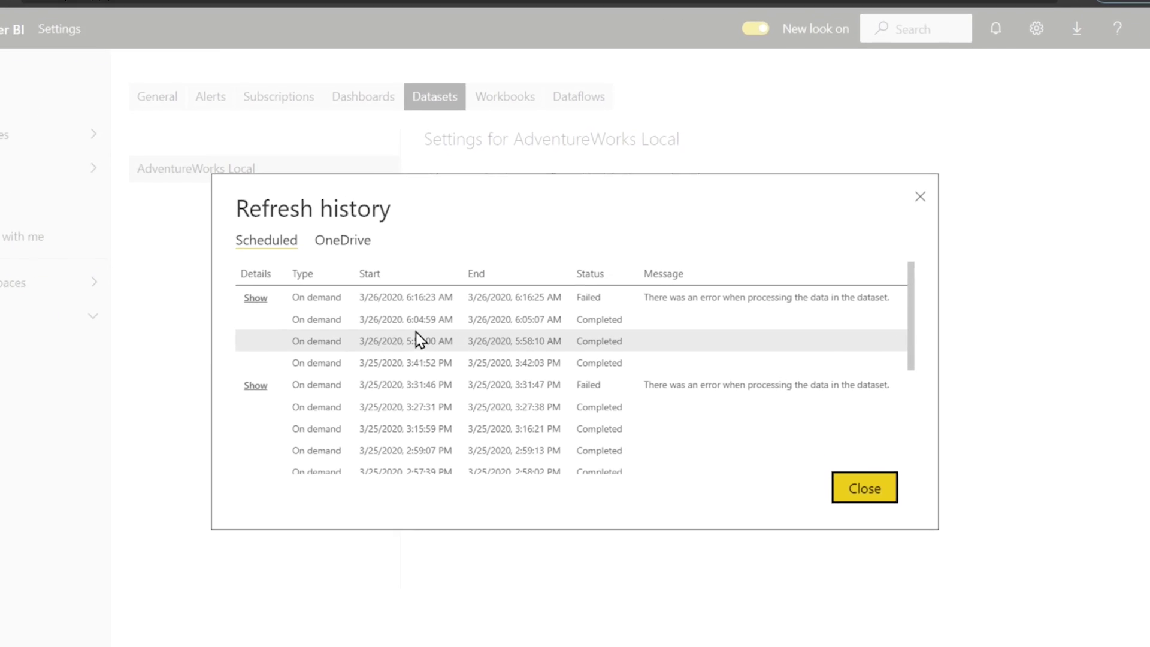
click(256, 297)
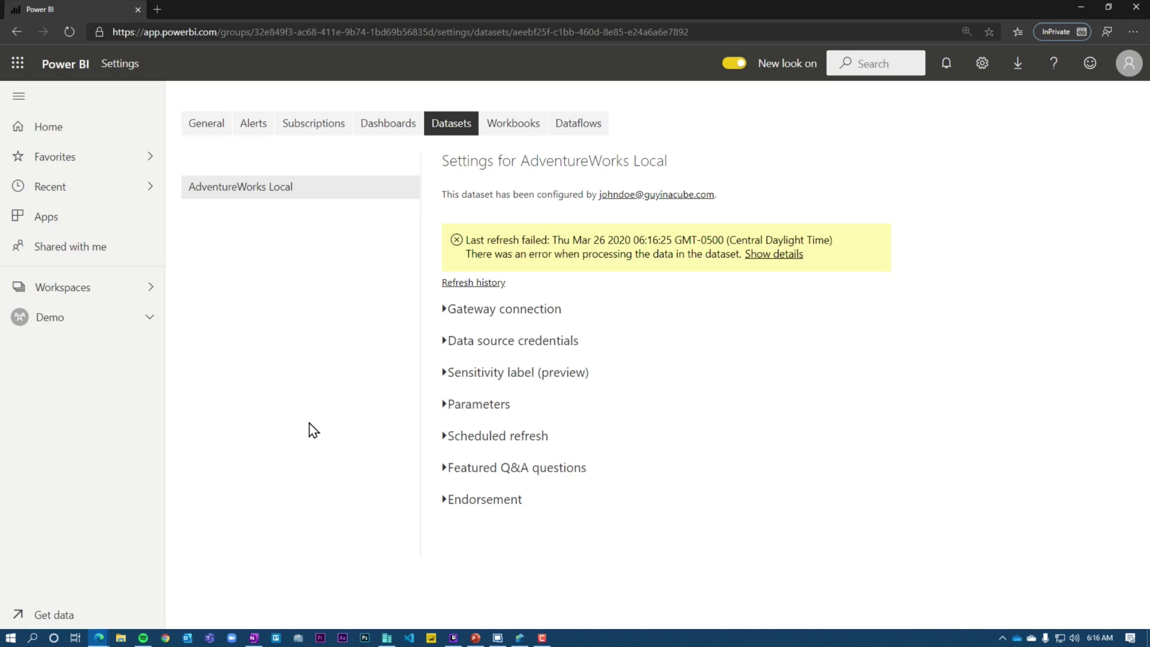
click(387, 637)
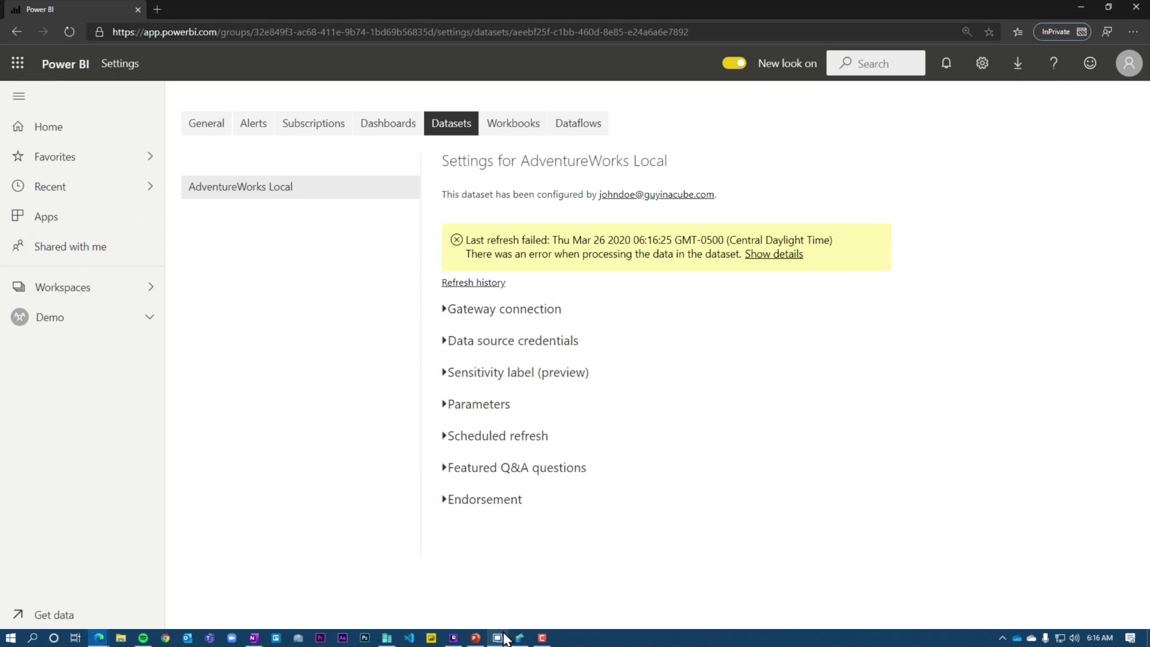
- Show User Rights Assignment in Local Security Policy on the SQL server
click(497, 638)
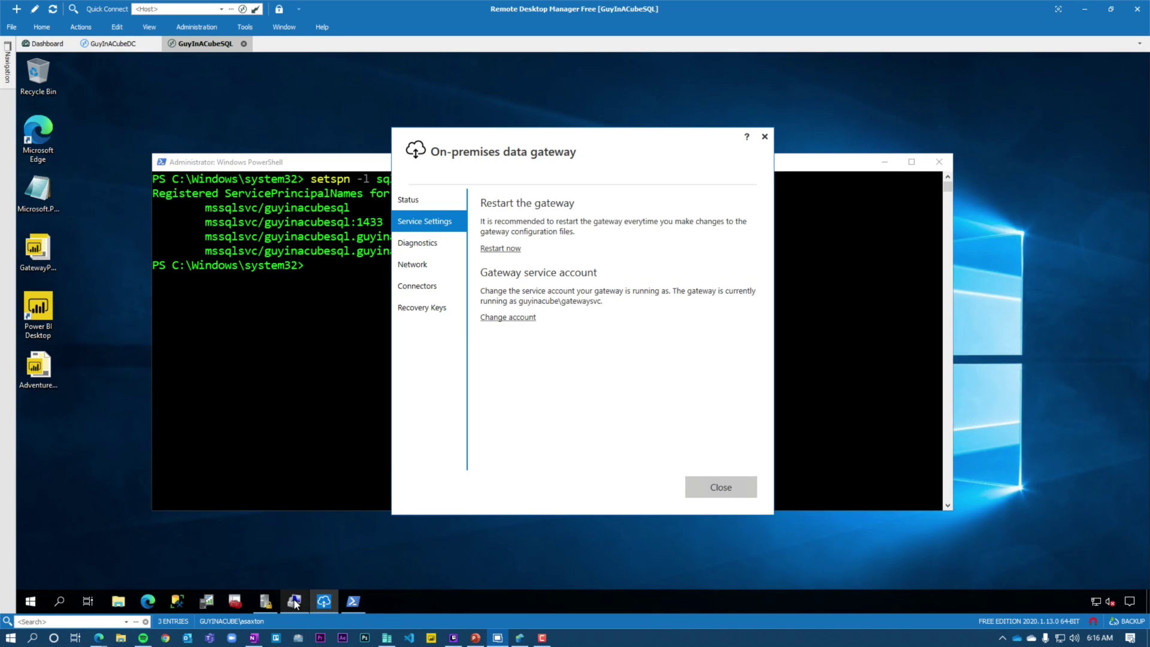
click(265, 600)
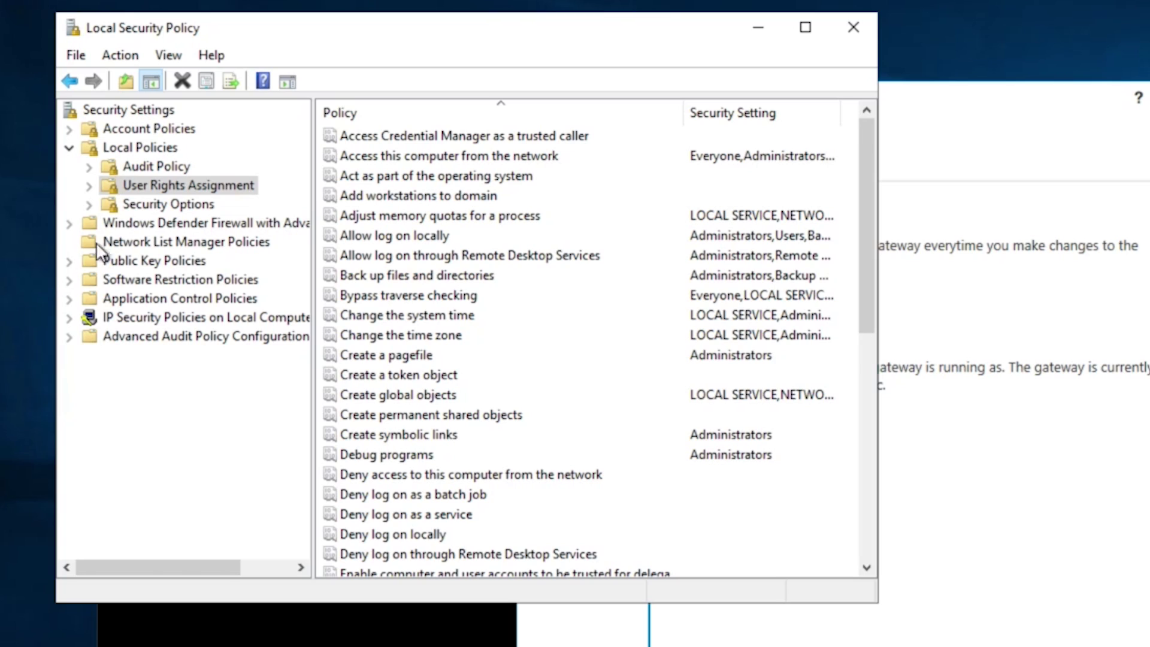
click(227, 182)
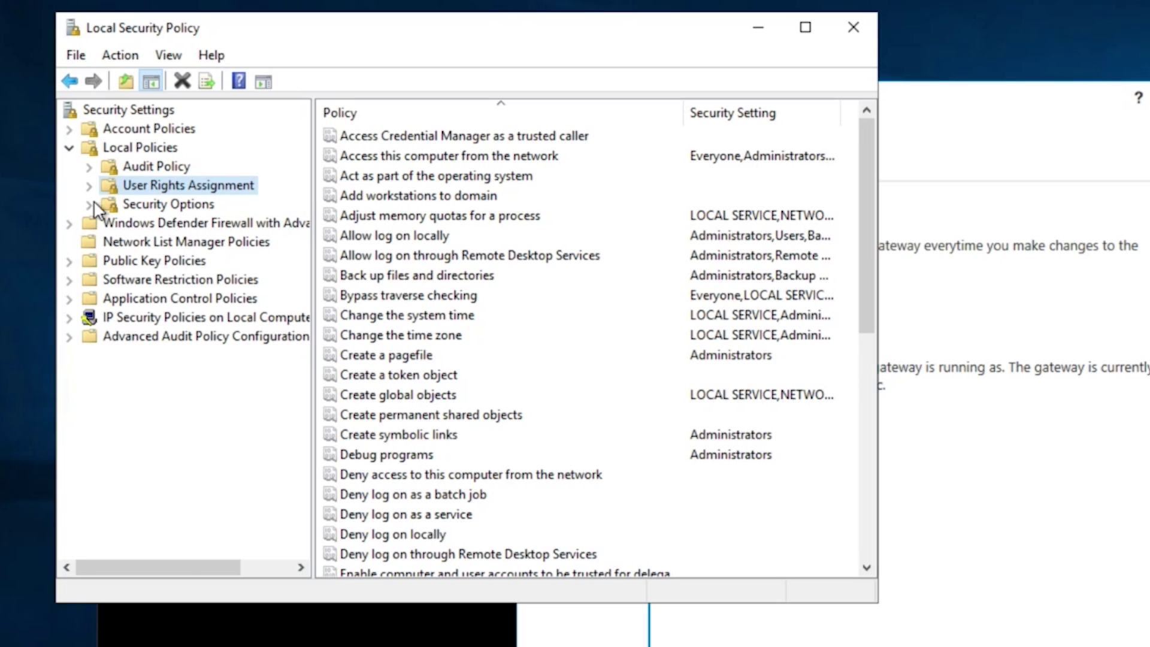
- Add gatewaysvc to the 'Act as part of the operating system' right
double_click(403, 175)
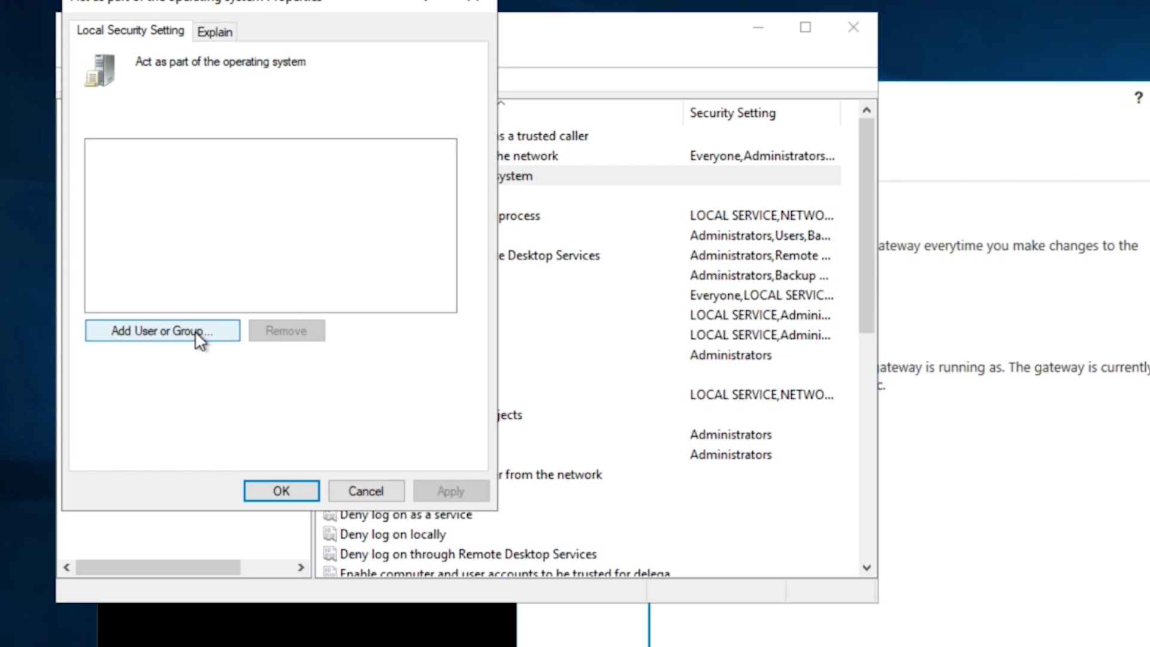
click(196, 331)
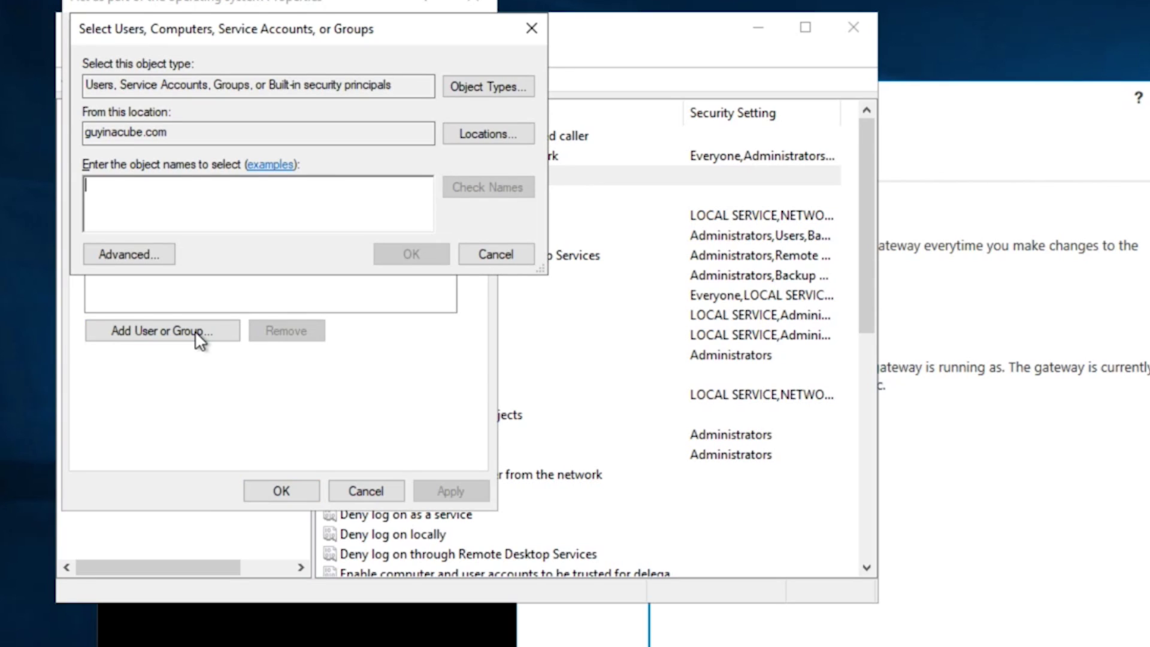
text(gatewaysvc)
click(488, 187)
click(419, 255)
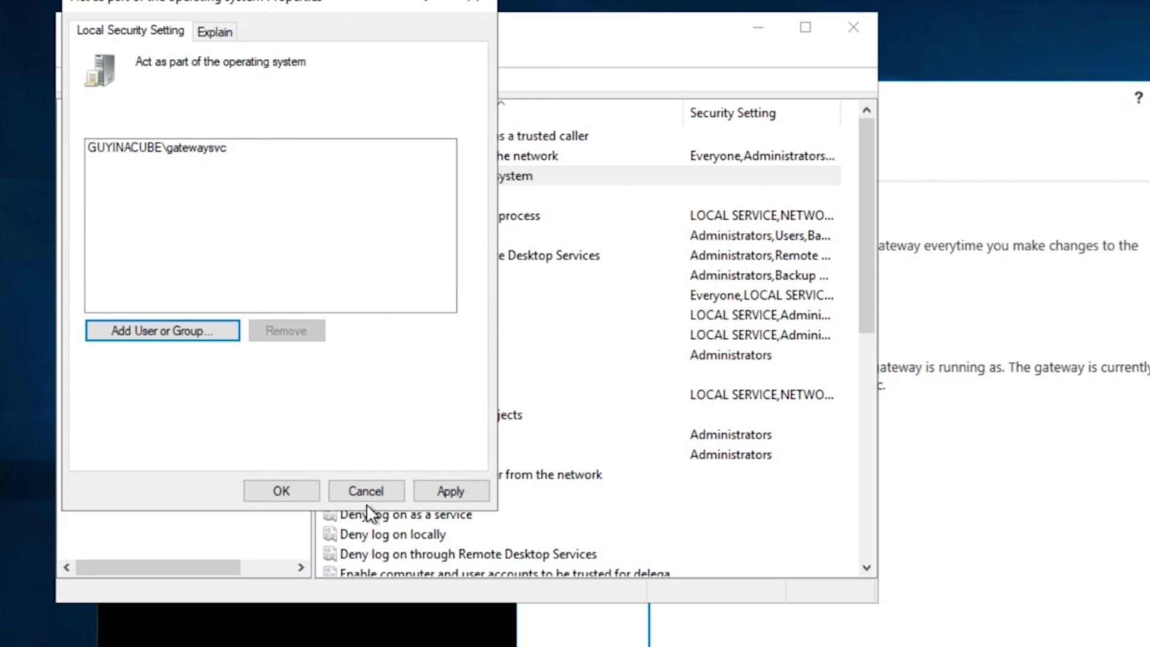
click(282, 491)
scroll(488, 412, down, 6)
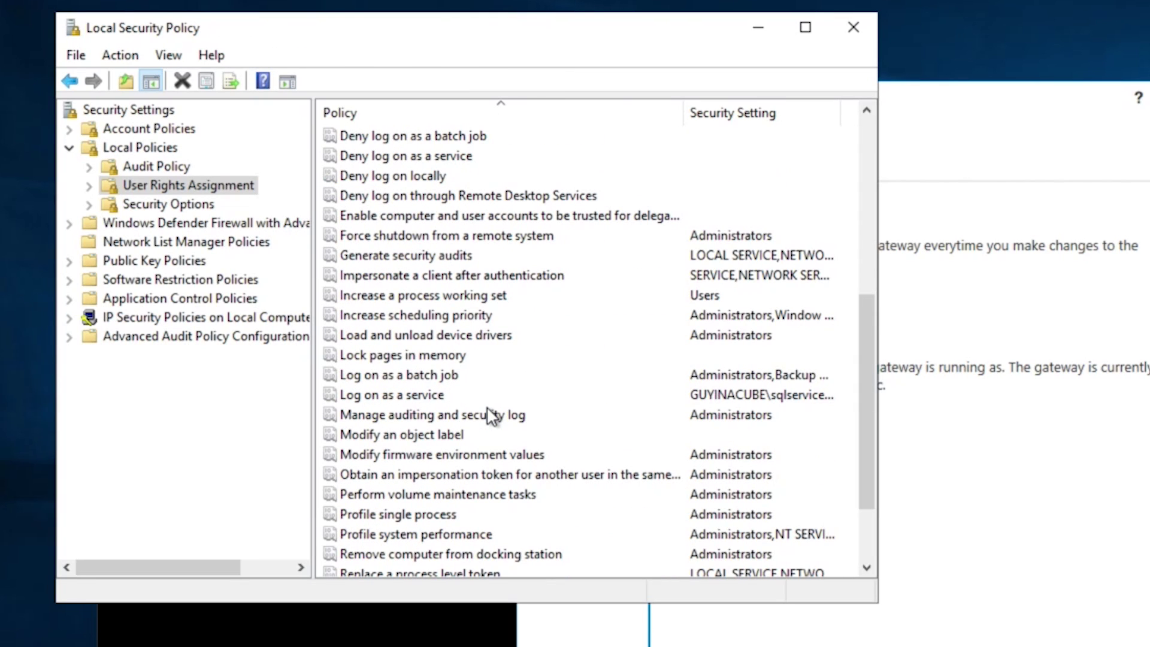
- Add gatewaysvc to the 'Impersonate a client after authentication' right
double_click(424, 276)
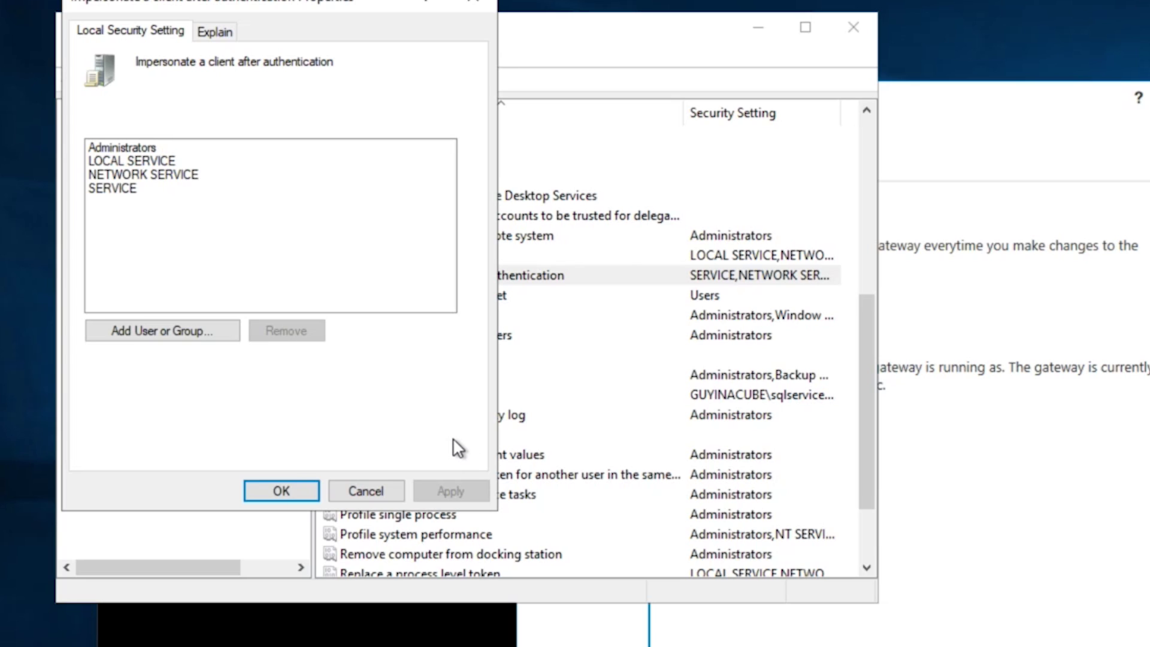
click(166, 341)
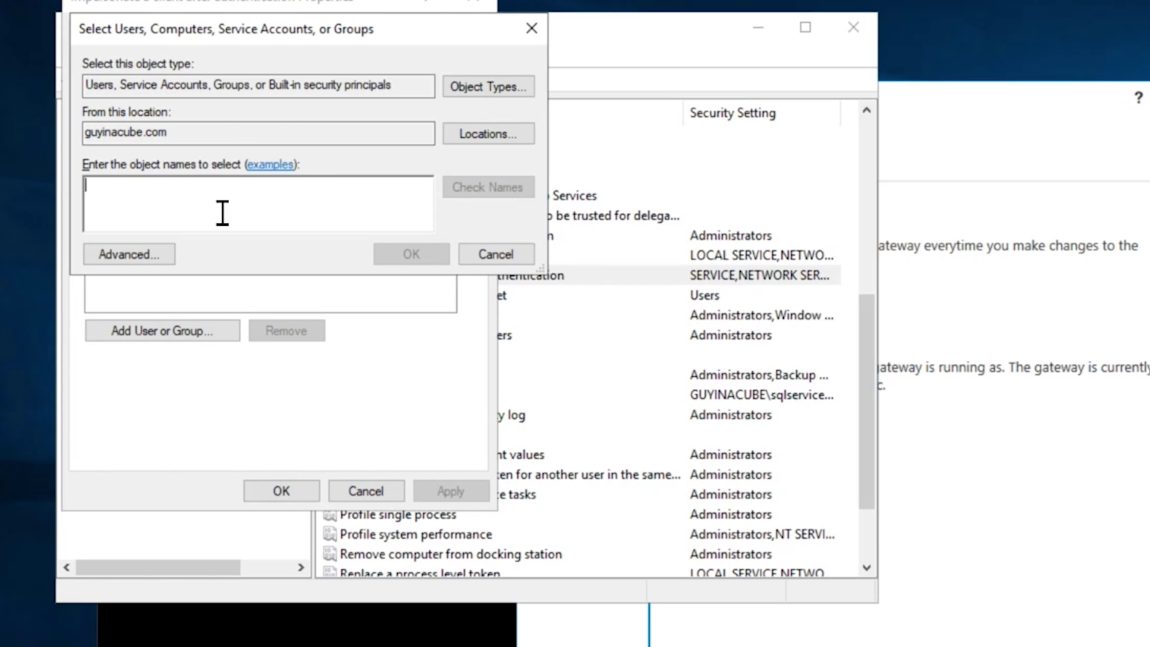
text(gatew)
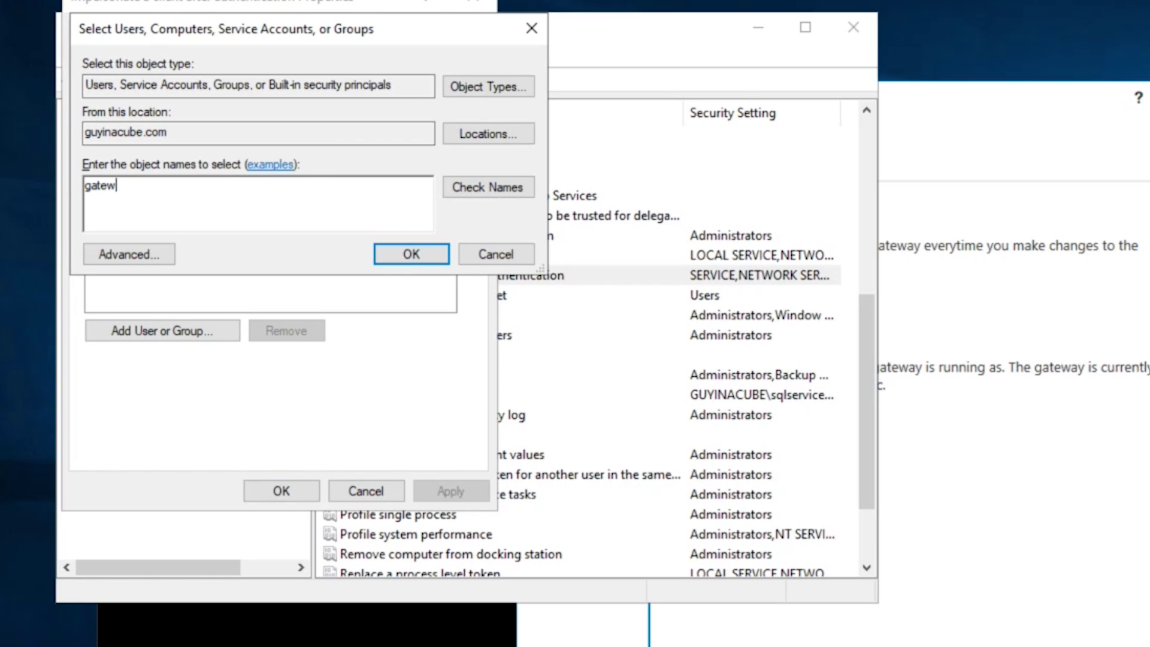
text(aysvc)
click(506, 191)
click(424, 258)
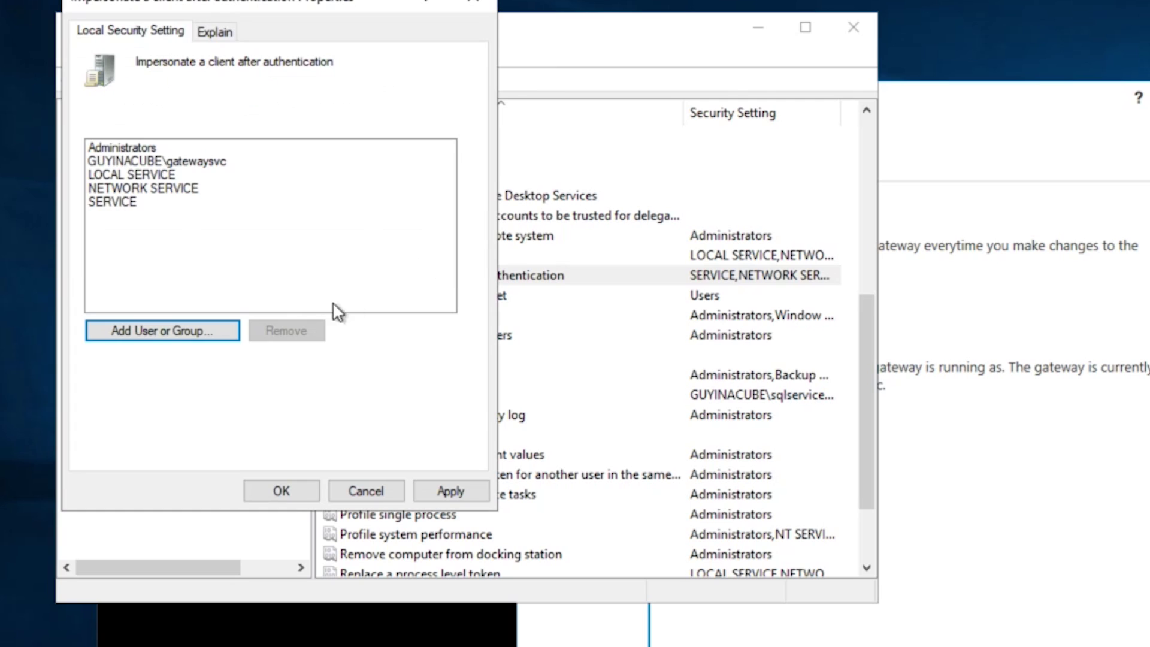
click(276, 496)
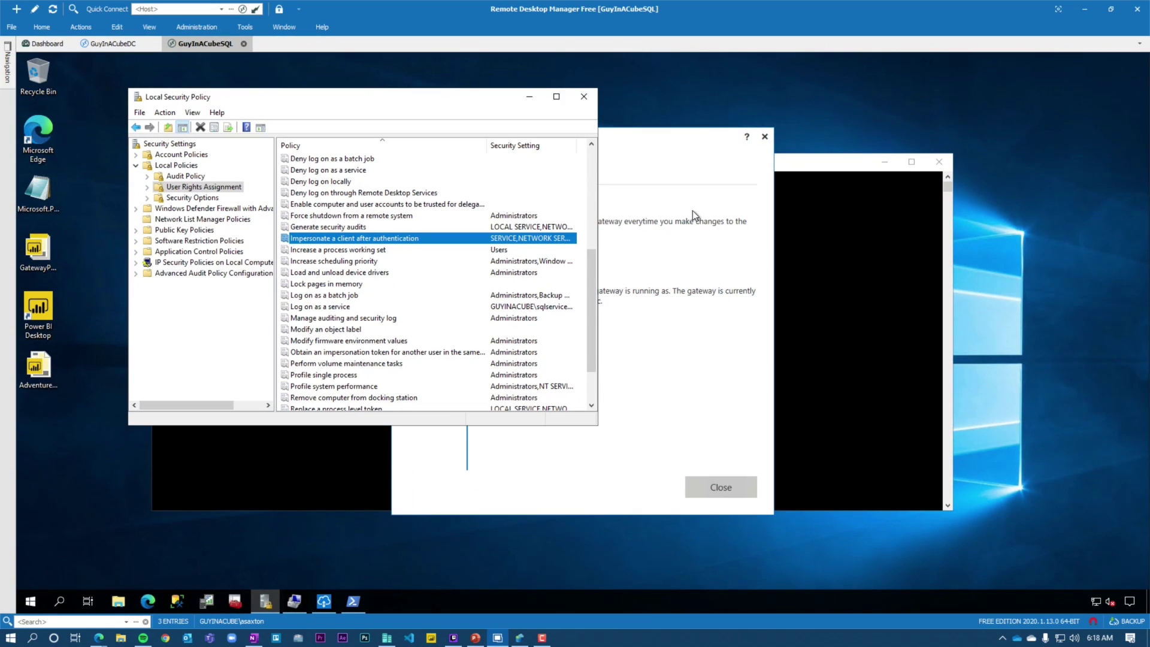
- Restart the On-premises data gateway service and confirm the restart
click(679, 159)
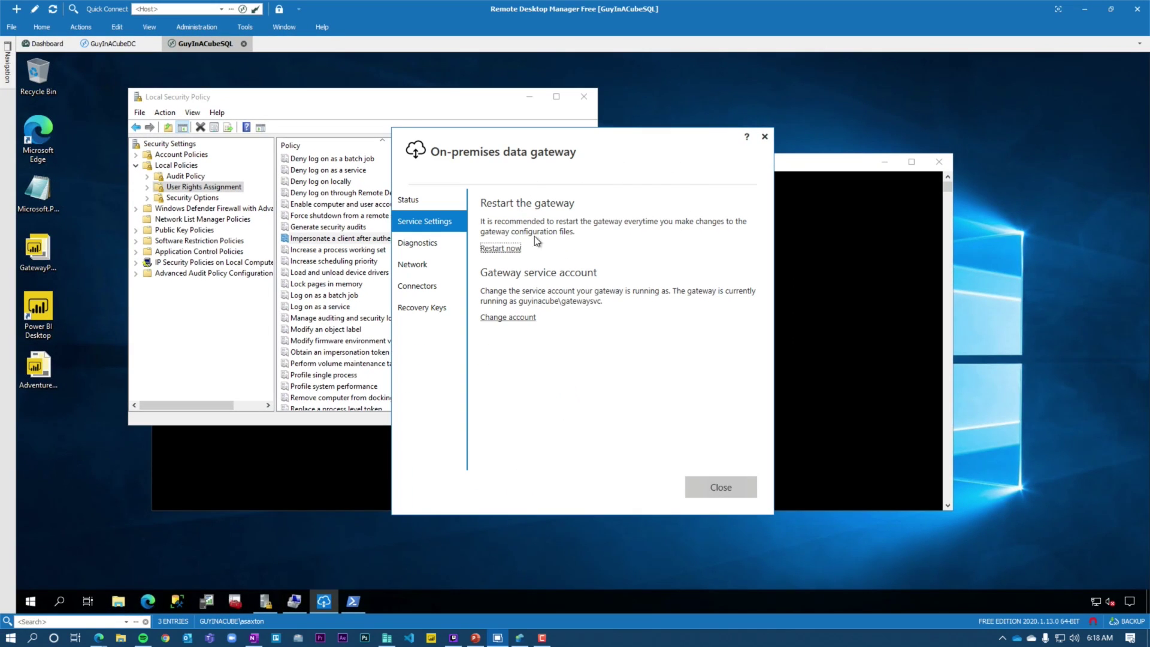
click(502, 249)
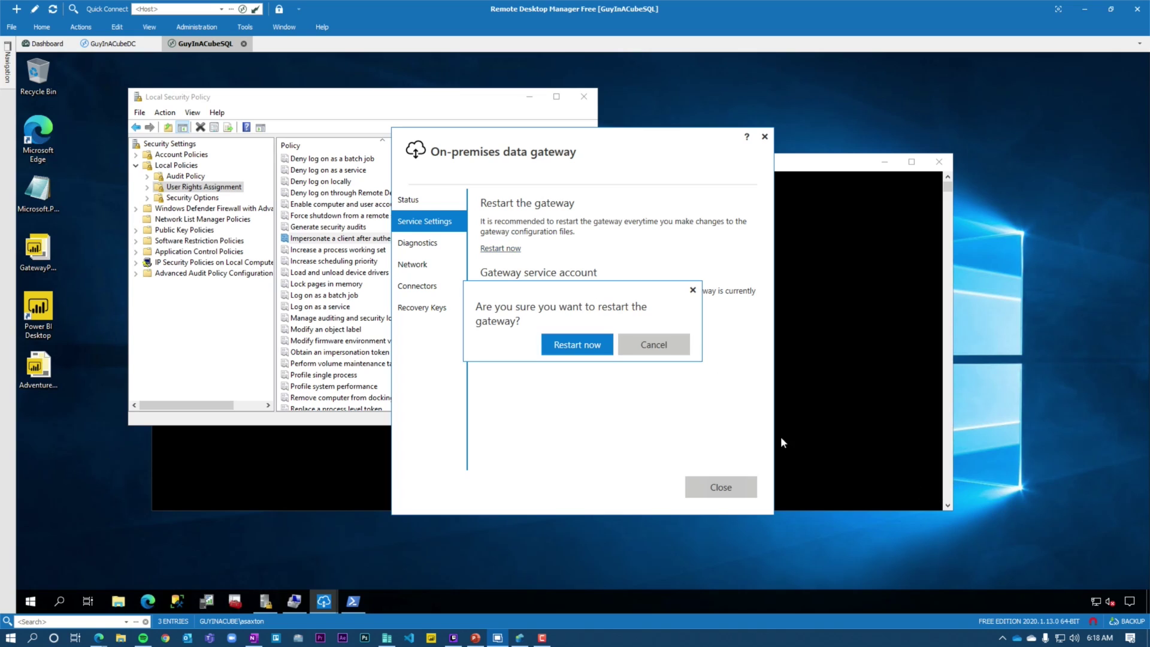
click(604, 348)
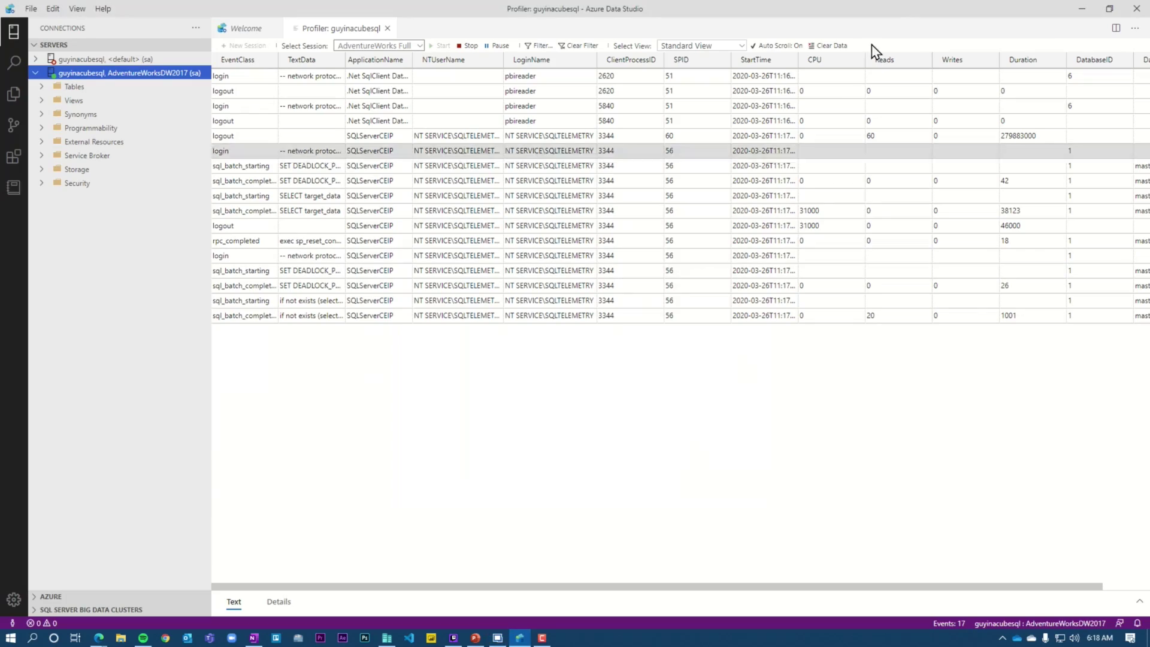
- Clear the profiler trace, then refresh AdventureWorks Local from the Demo datasets
click(835, 46)
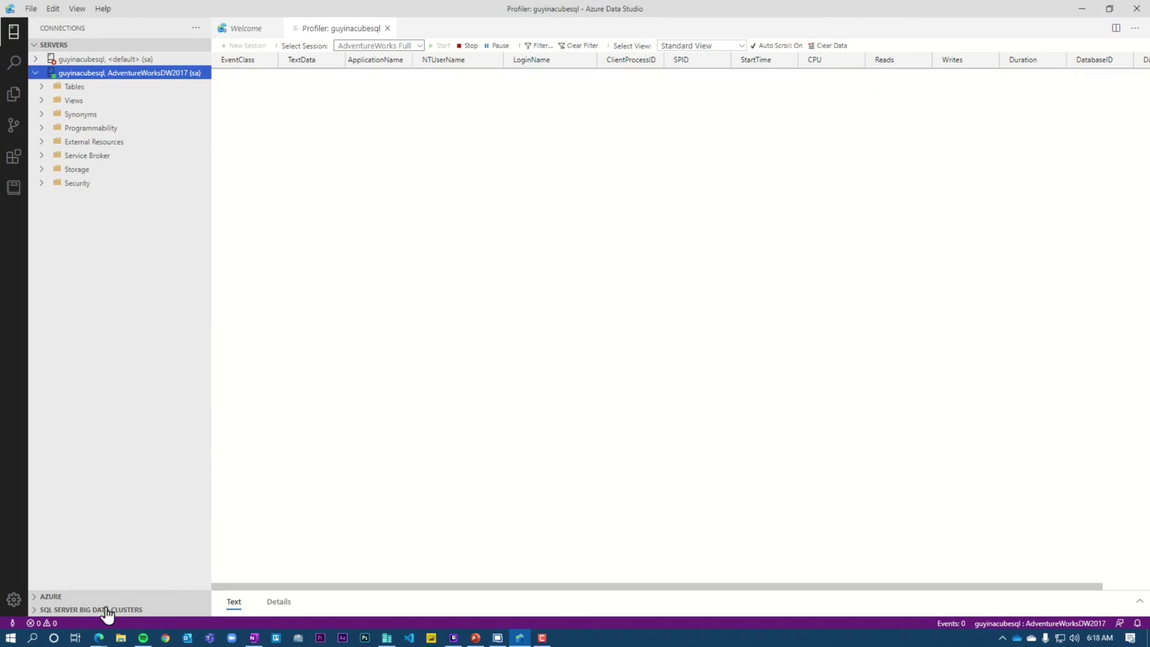
mouse_move(97, 638)
click(175, 596)
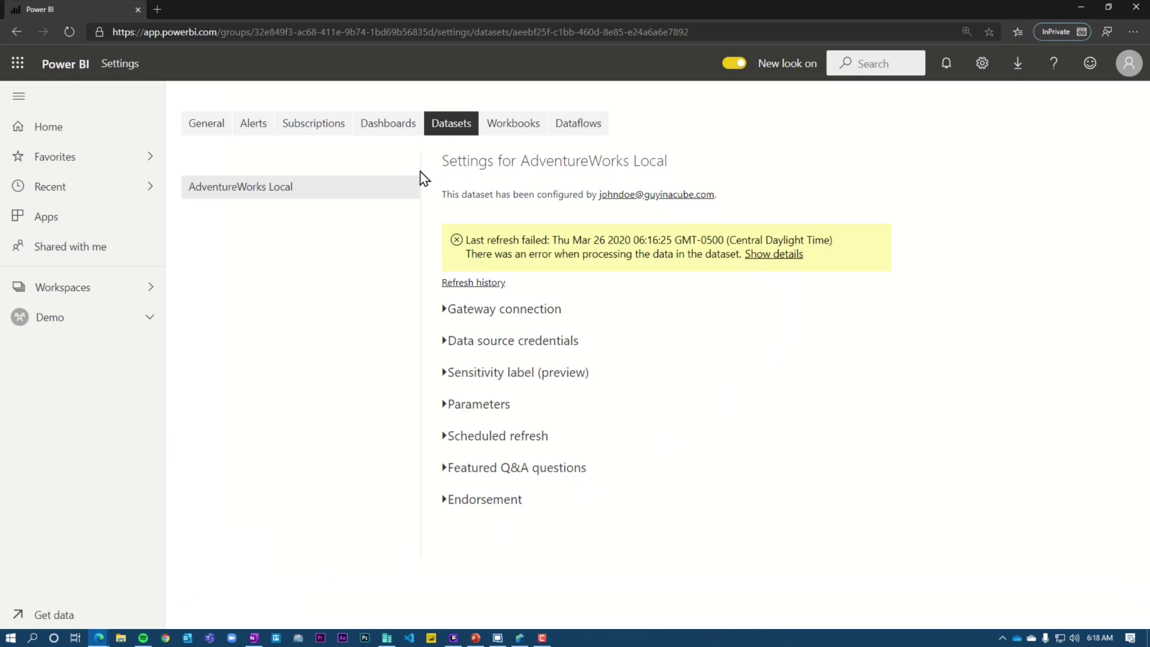
click(61, 323)
click(432, 183)
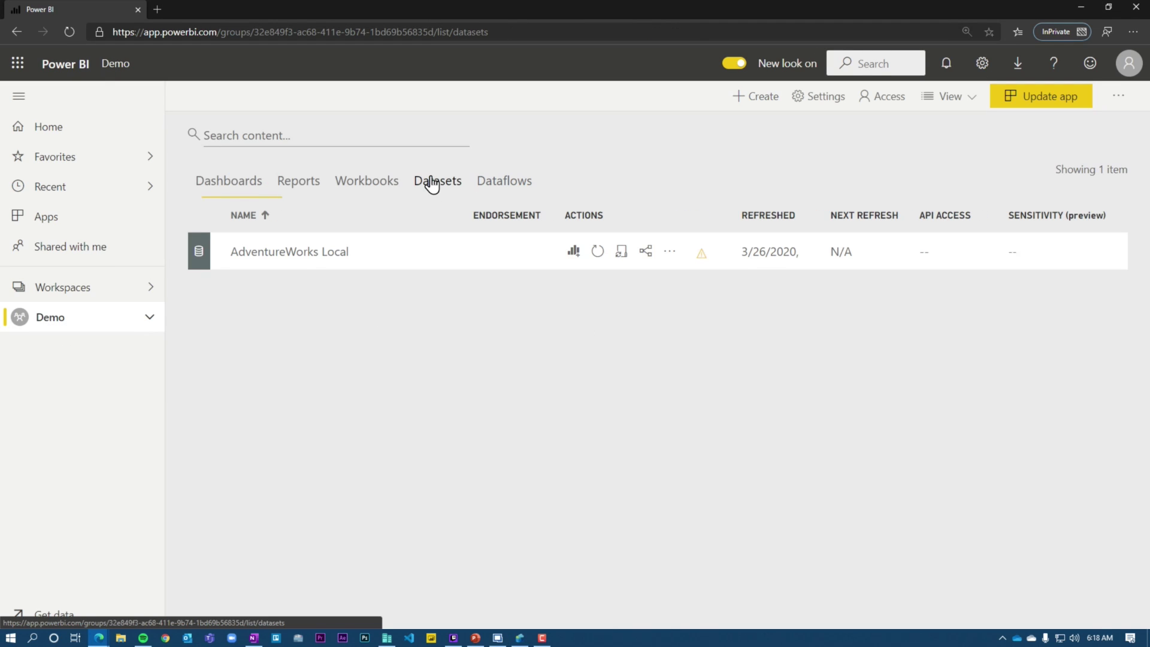
click(599, 252)
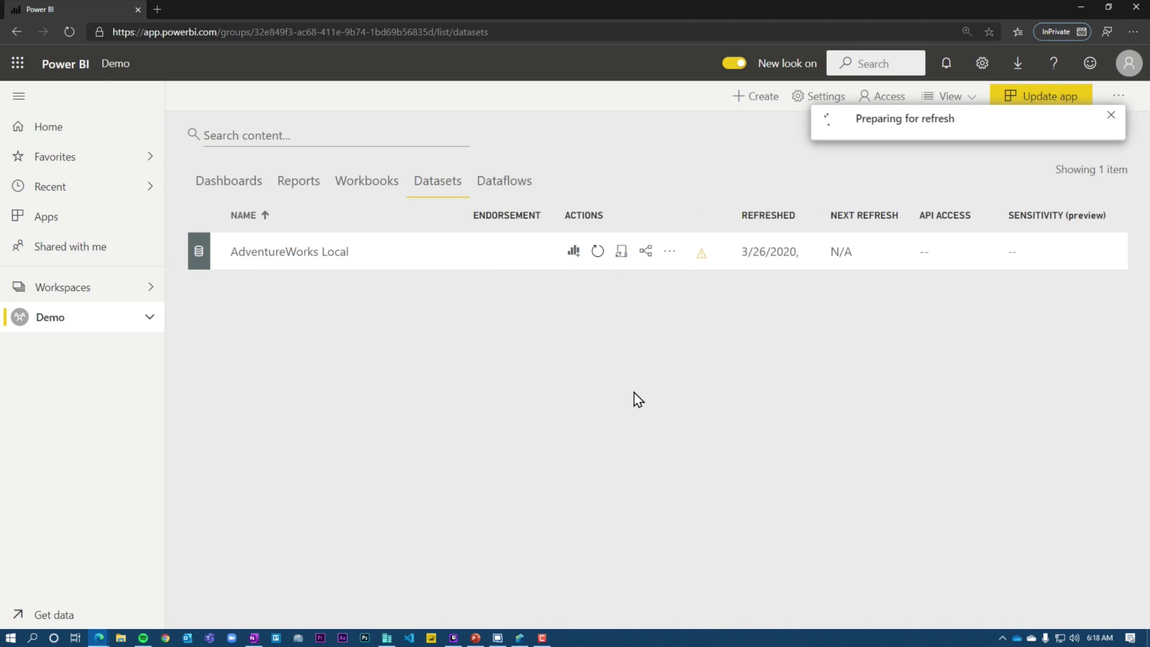
click(535, 638)
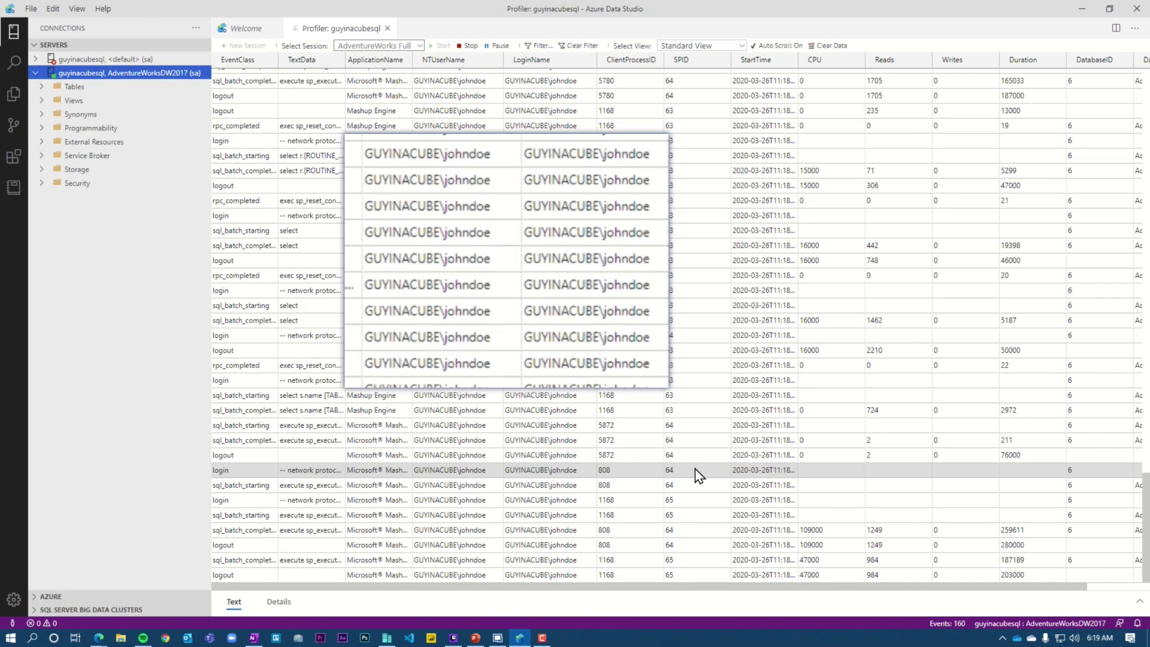